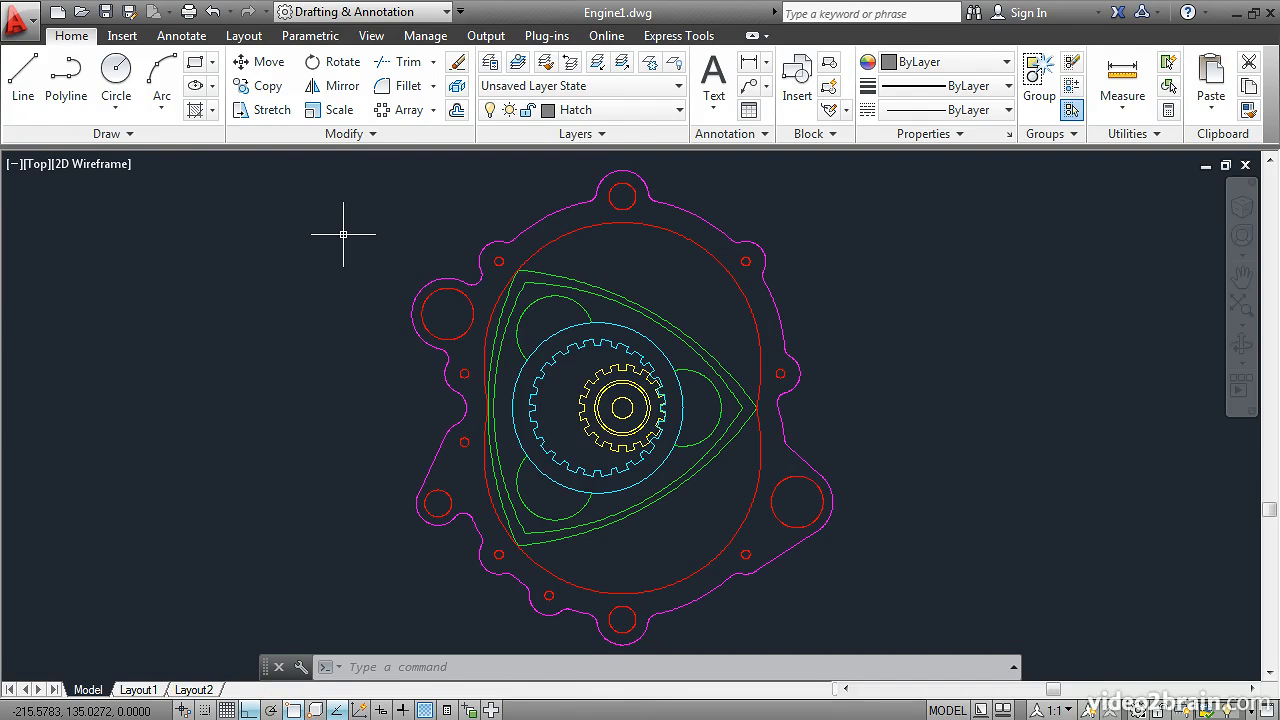
Step: Hatch the narrow band between the two triangular green rotor outlines with the ANSI31 pattern, using an internal pick point
{"action": "left_click", "coordinate": [195, 112]}
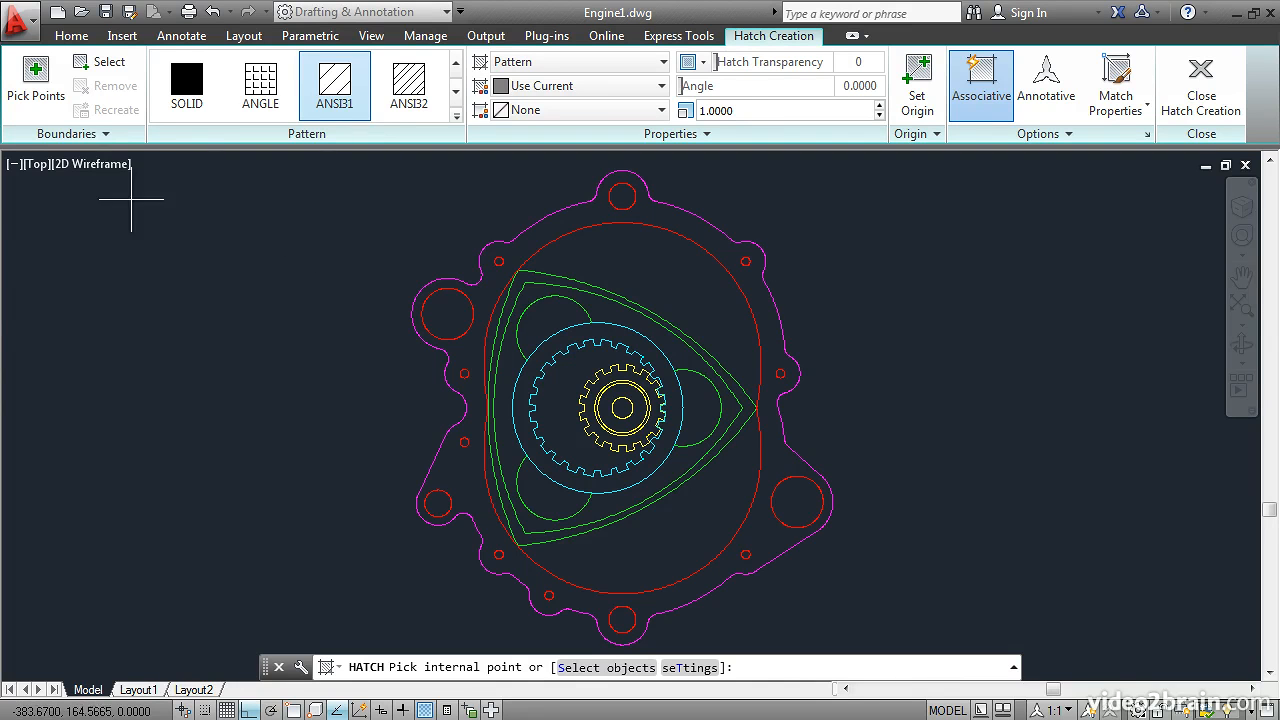
{"action": "left_click", "coordinate": [43, 86]}
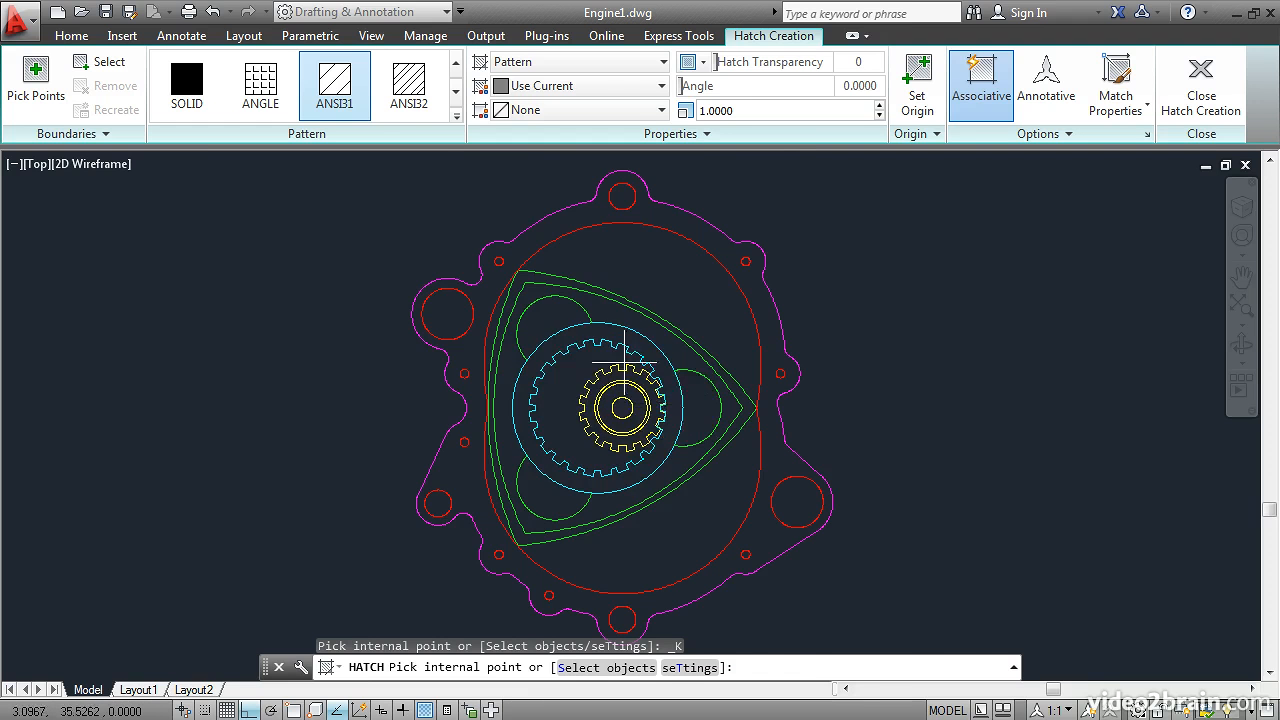
{"action": "scroll", "coordinate": [620, 355], "scroll_direction": "up", "scroll_amount": 4}
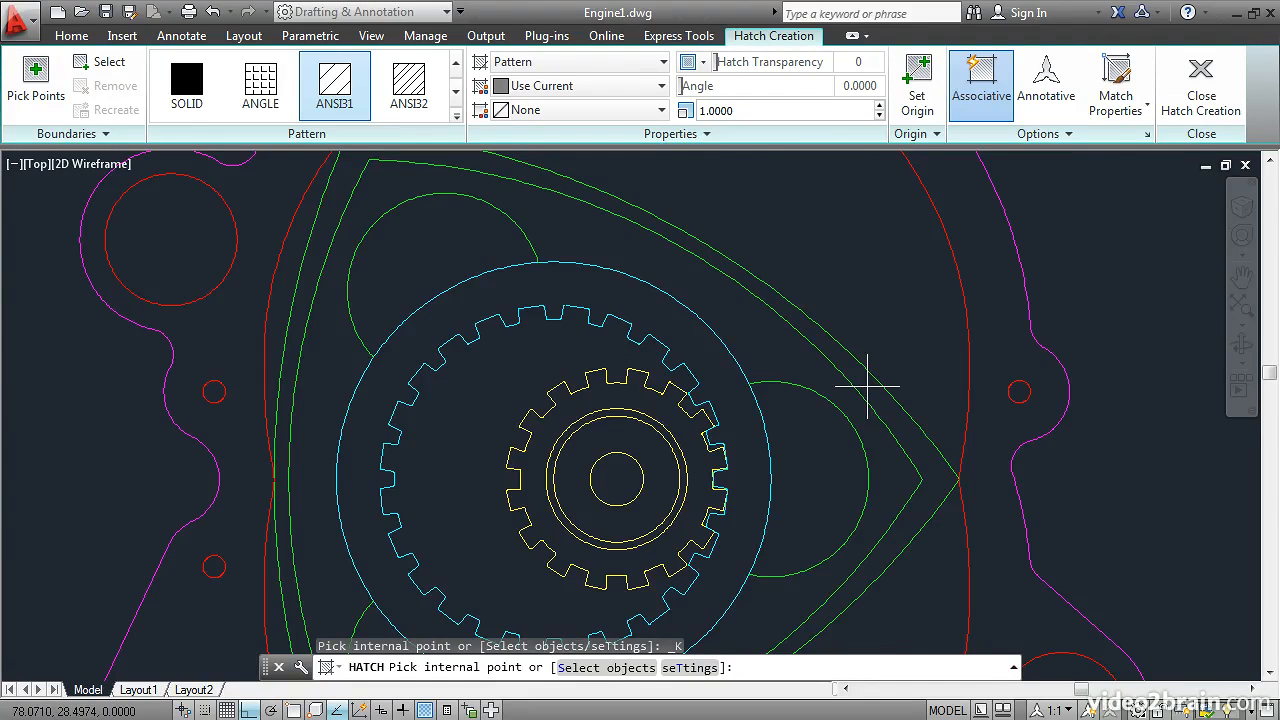
{"action": "scroll", "coordinate": [867, 385], "scroll_direction": "down", "scroll_amount": 2}
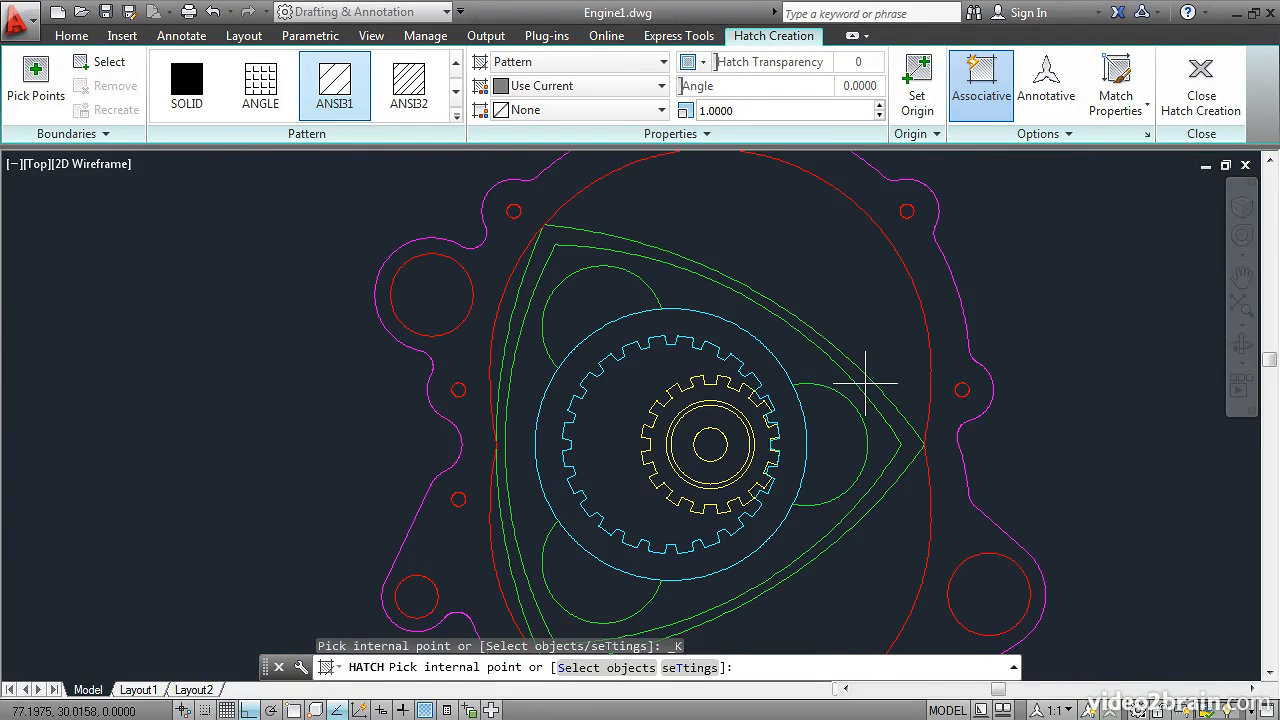
{"action": "middle_click_drag", "start_coordinate": [858, 380], "coordinate": [862, 346]}
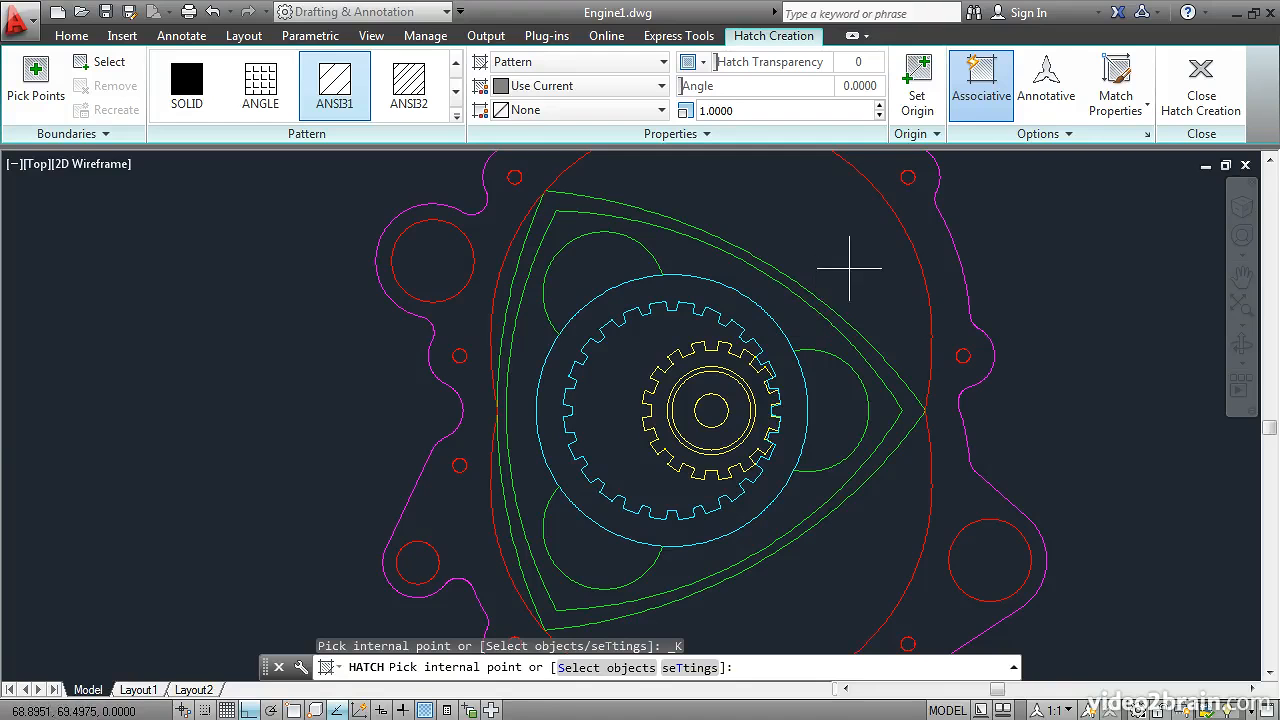
{"action": "mouse_move", "coordinate": [850, 328]}
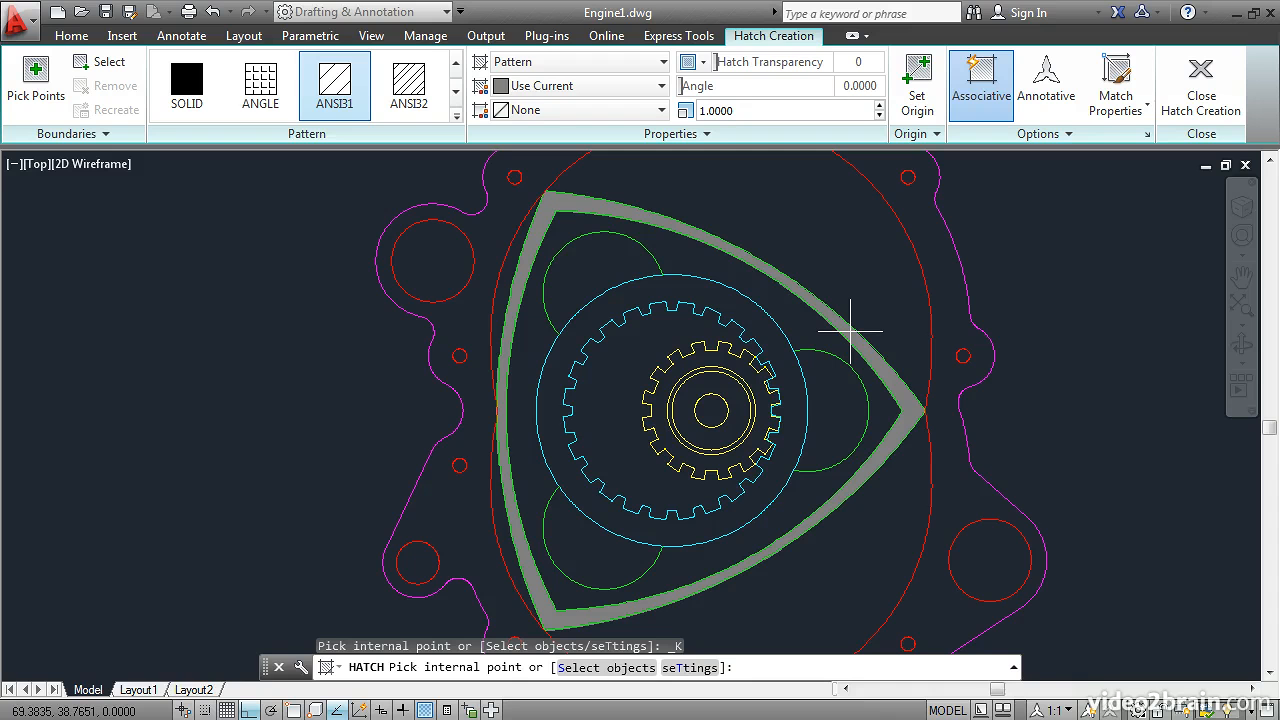
{"action": "left_click", "coordinate": [850, 328]}
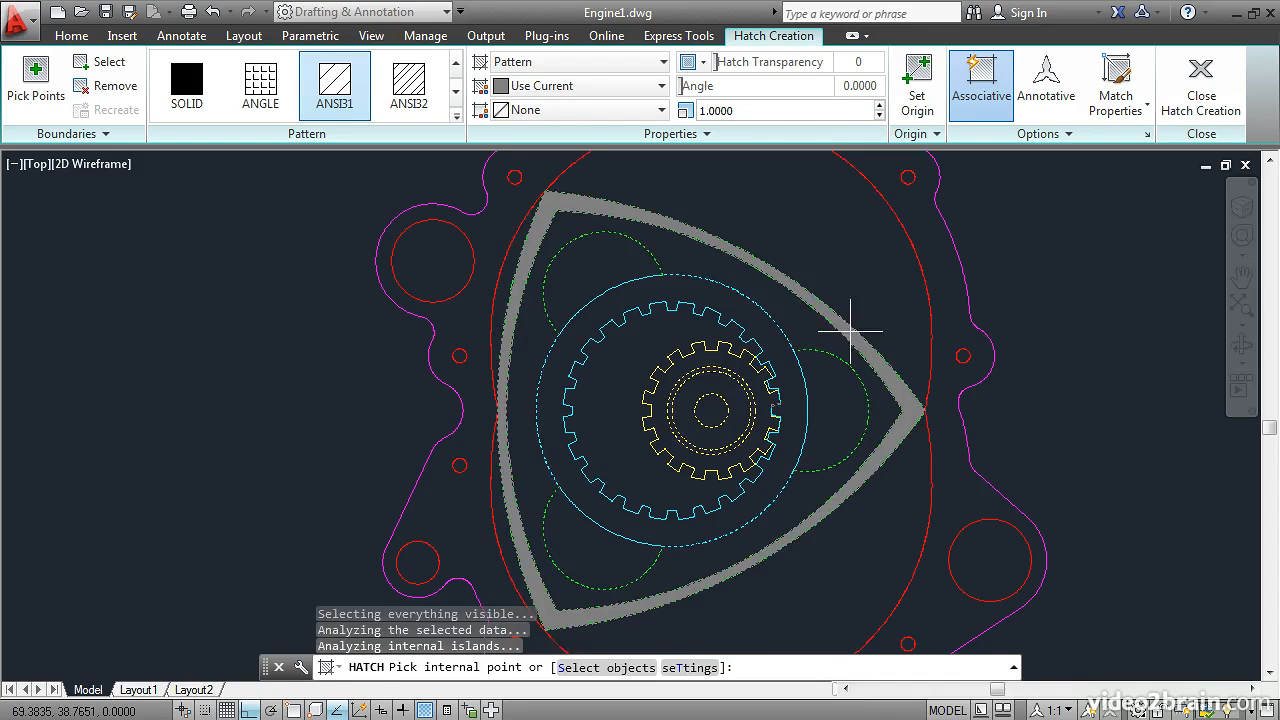
{"action": "mouse_move", "coordinate": [716, 342]}
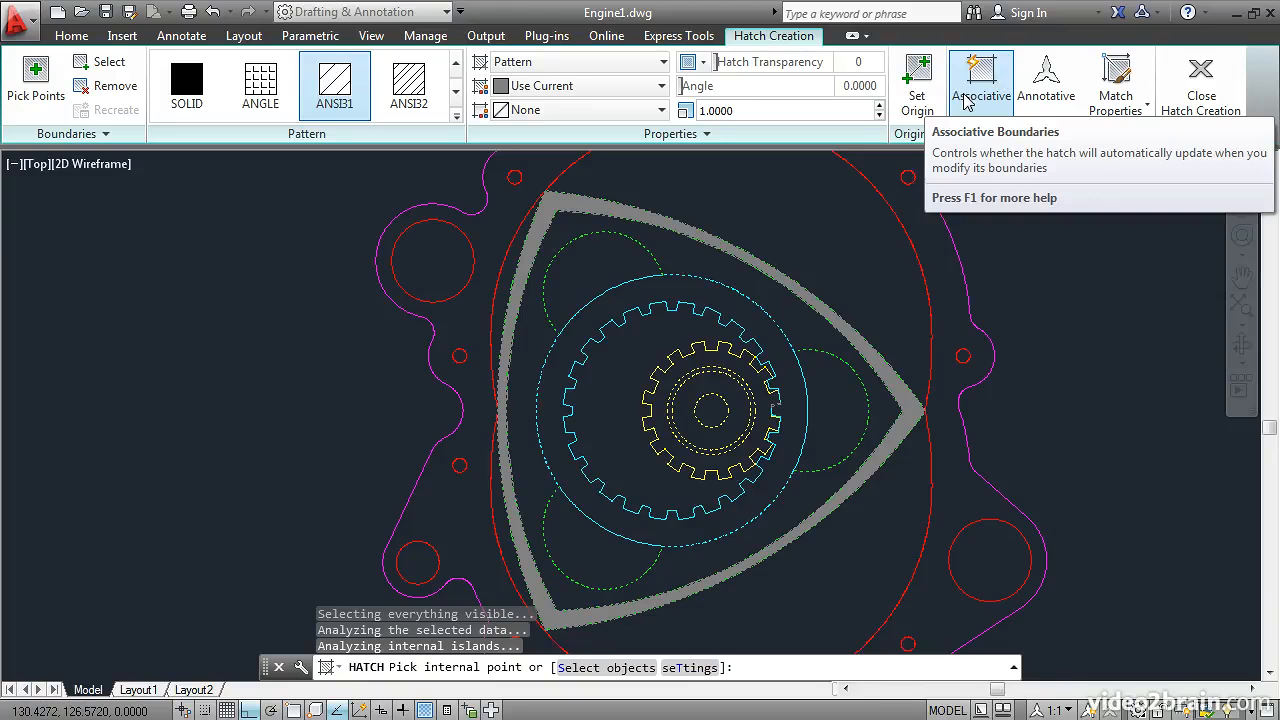
{"action": "left_click", "coordinate": [1201, 88]}
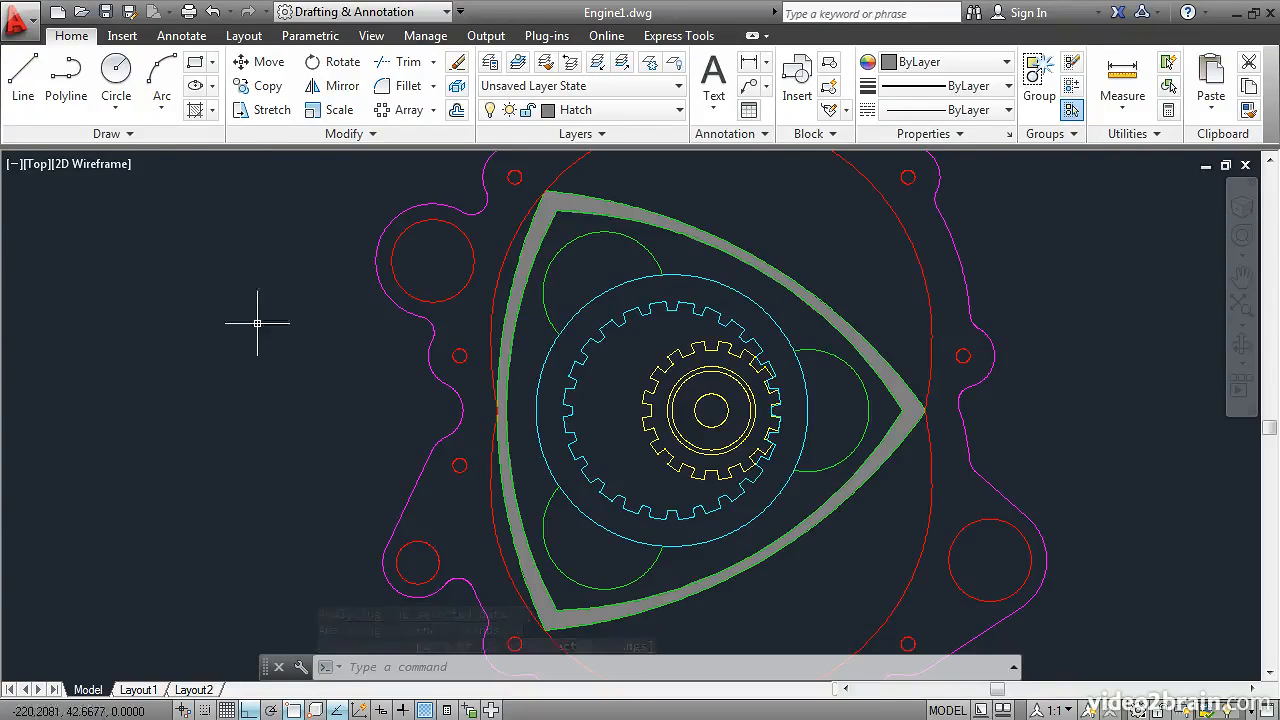
Step: Start an ANSI31 hatch of the engine housing, selecting the red chamber outline and the magenta outer outline as boundary objects
{"action": "left_click", "coordinate": [195, 110]}
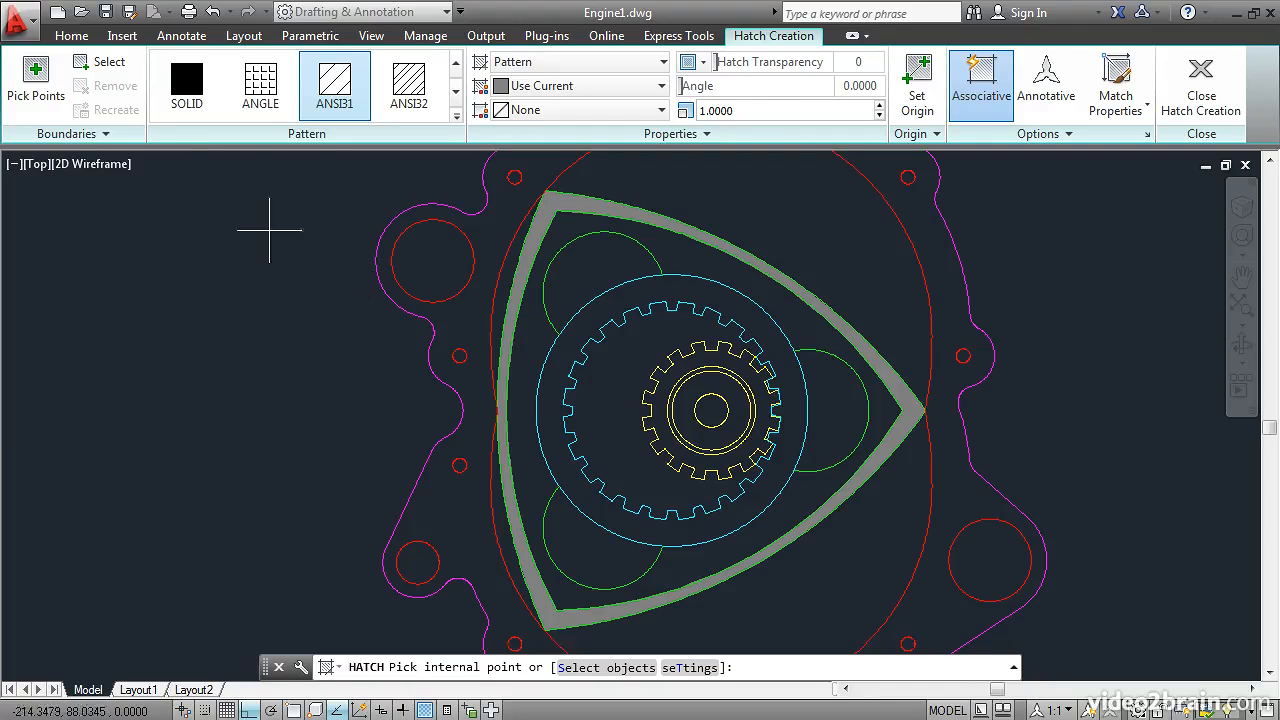
{"action": "left_click", "coordinate": [100, 63]}
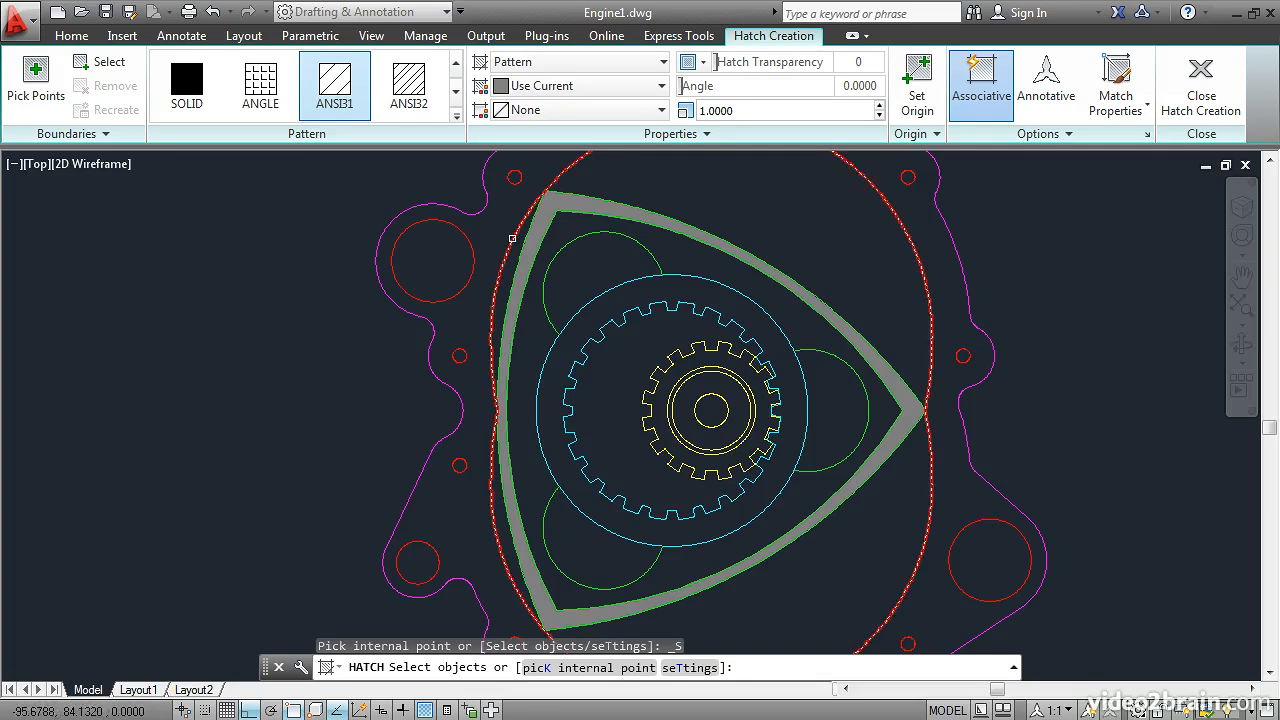
{"action": "left_click", "coordinate": [512, 238]}
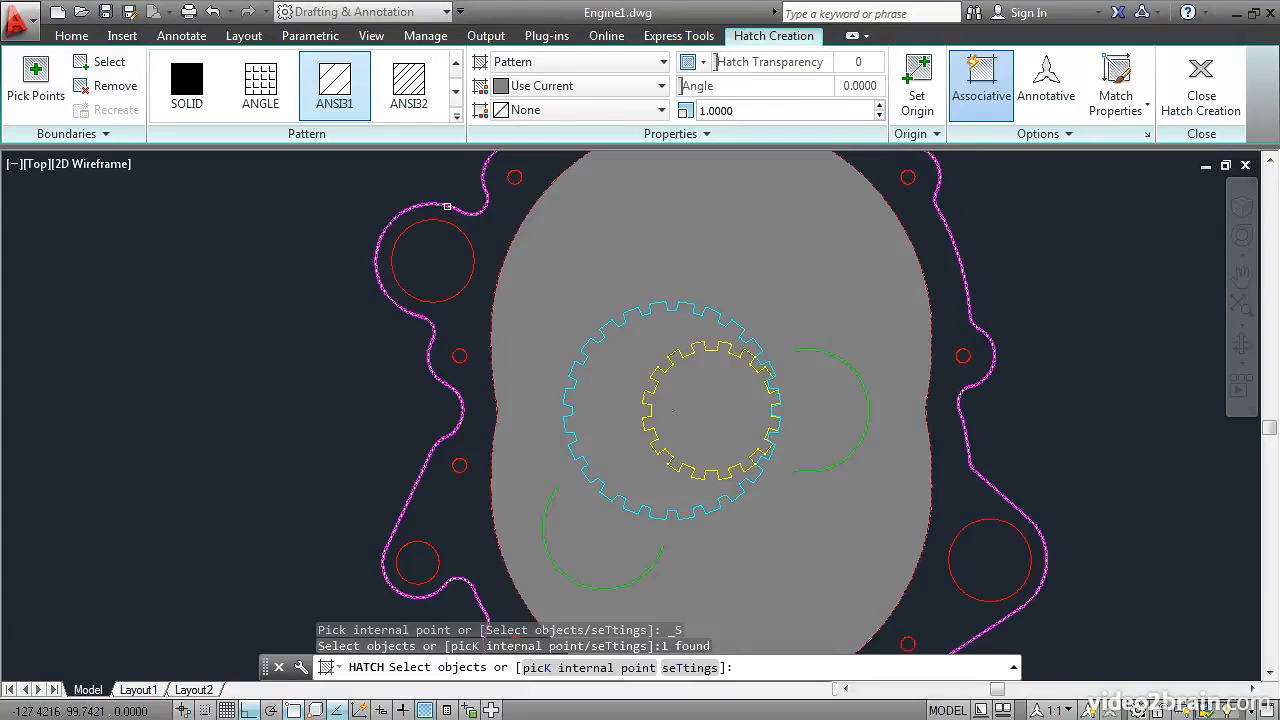
{"action": "left_click", "coordinate": [447, 207]}
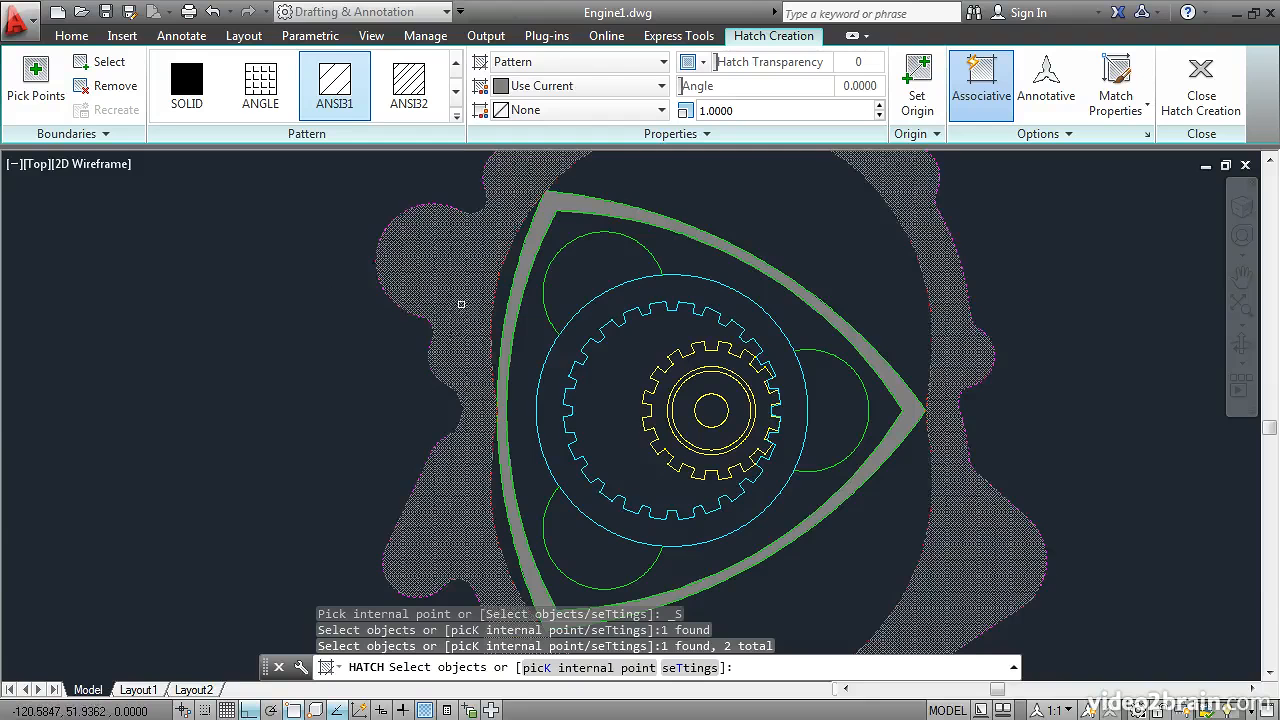
Step: Add seven of the housing's red circular holes to the hatch boundaries so they stay unfilled, and finish the hatch
{"action": "left_click", "coordinate": [455, 293]}
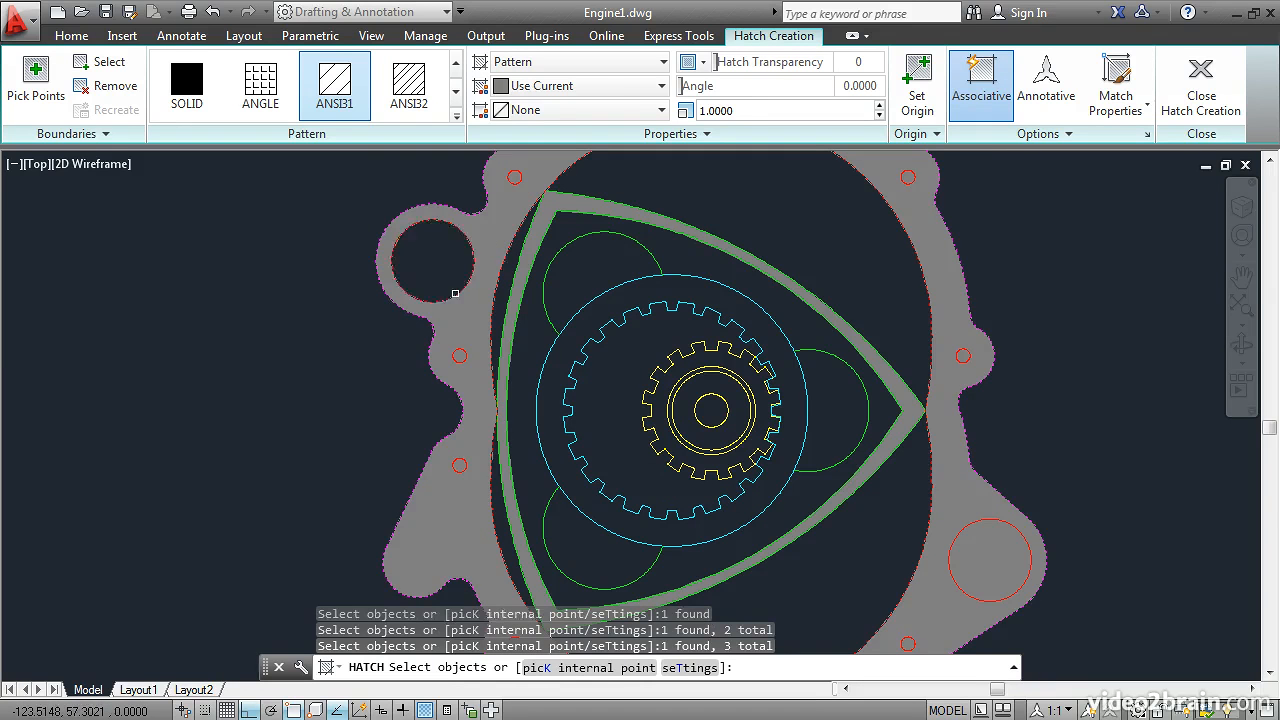
{"action": "left_click", "coordinate": [459, 355]}
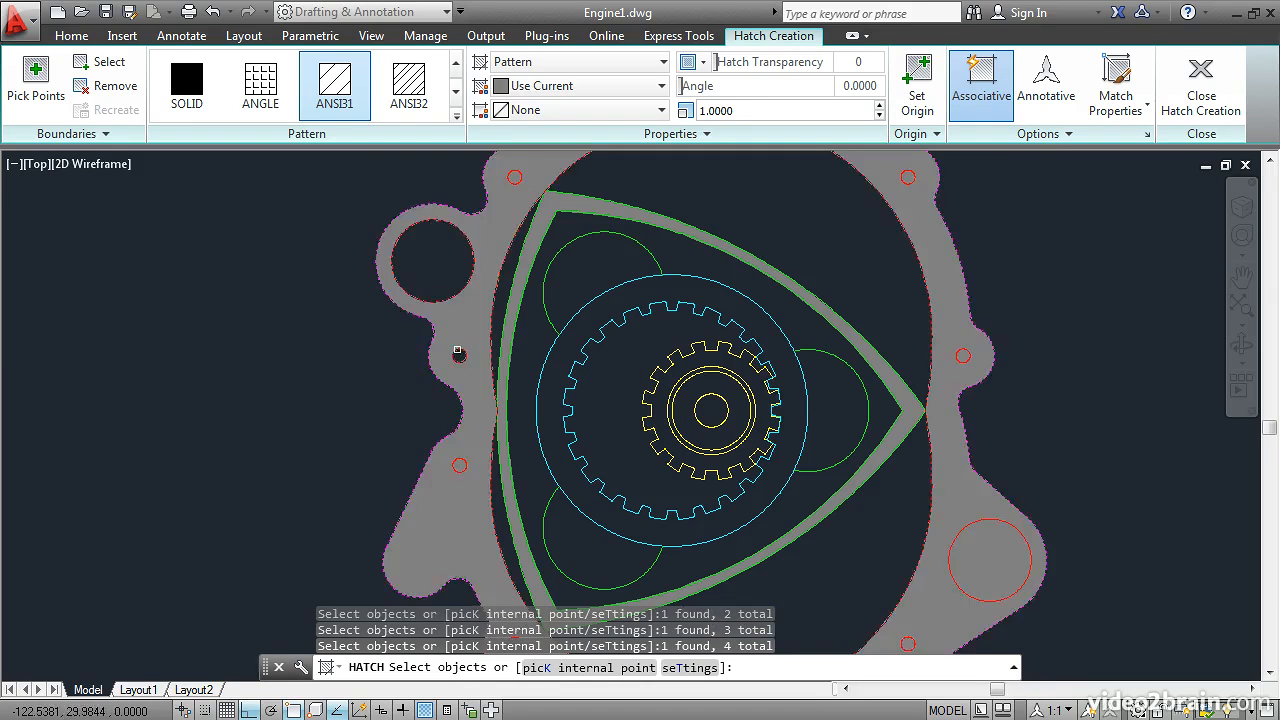
{"action": "left_click", "coordinate": [514, 177]}
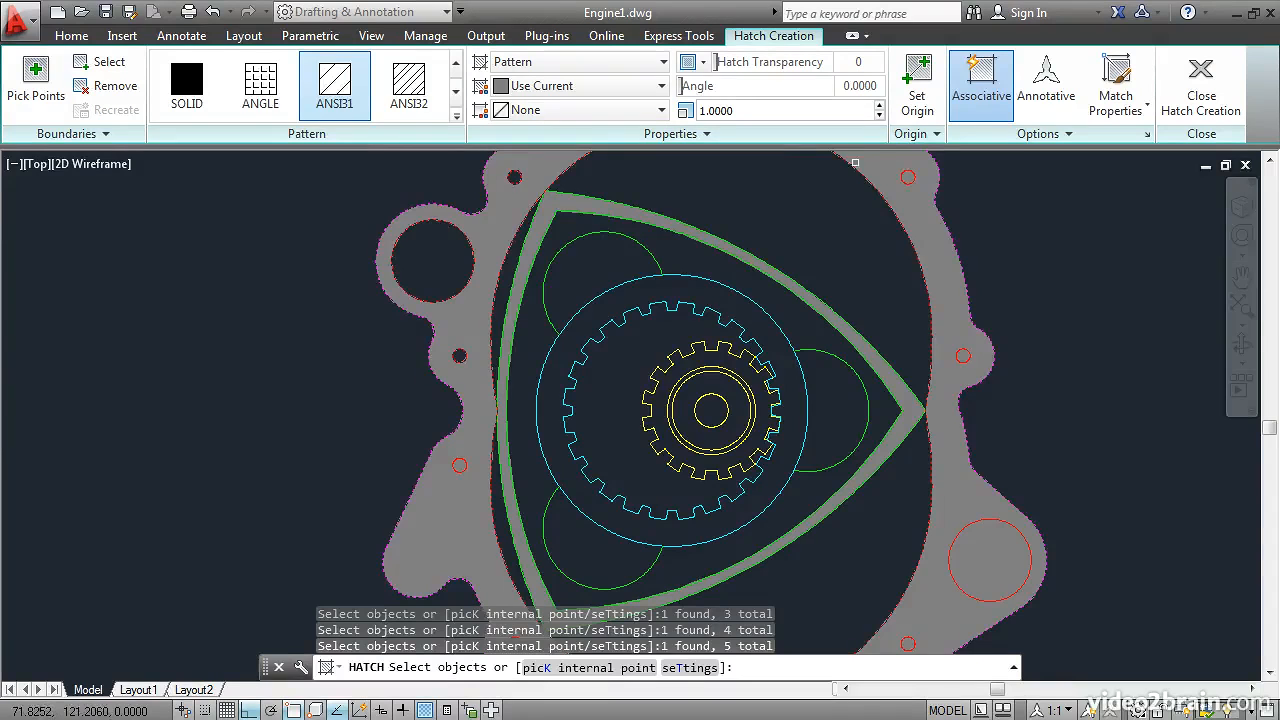
{"action": "left_click", "coordinate": [907, 177]}
{"action": "left_click", "coordinate": [962, 355]}
{"action": "left_click", "coordinate": [990, 519]}
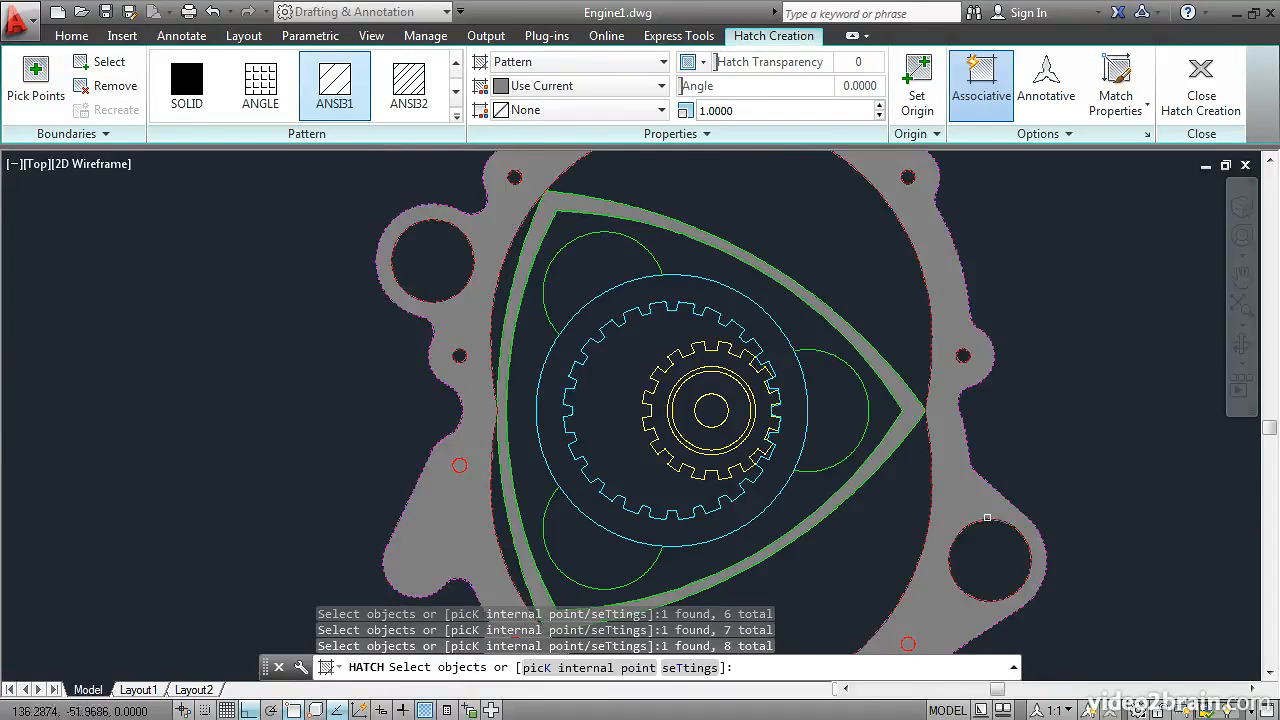
{"action": "left_click", "coordinate": [459, 466]}
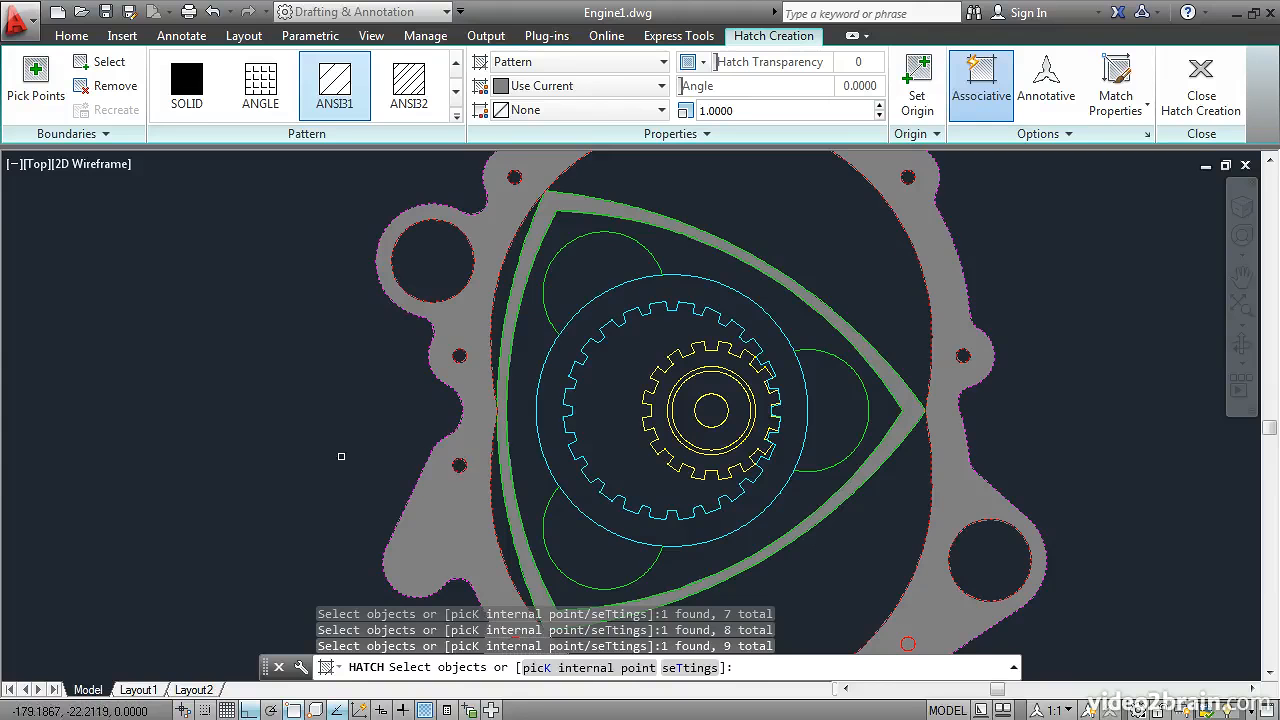
{"action": "left_click", "coordinate": [1203, 88]}
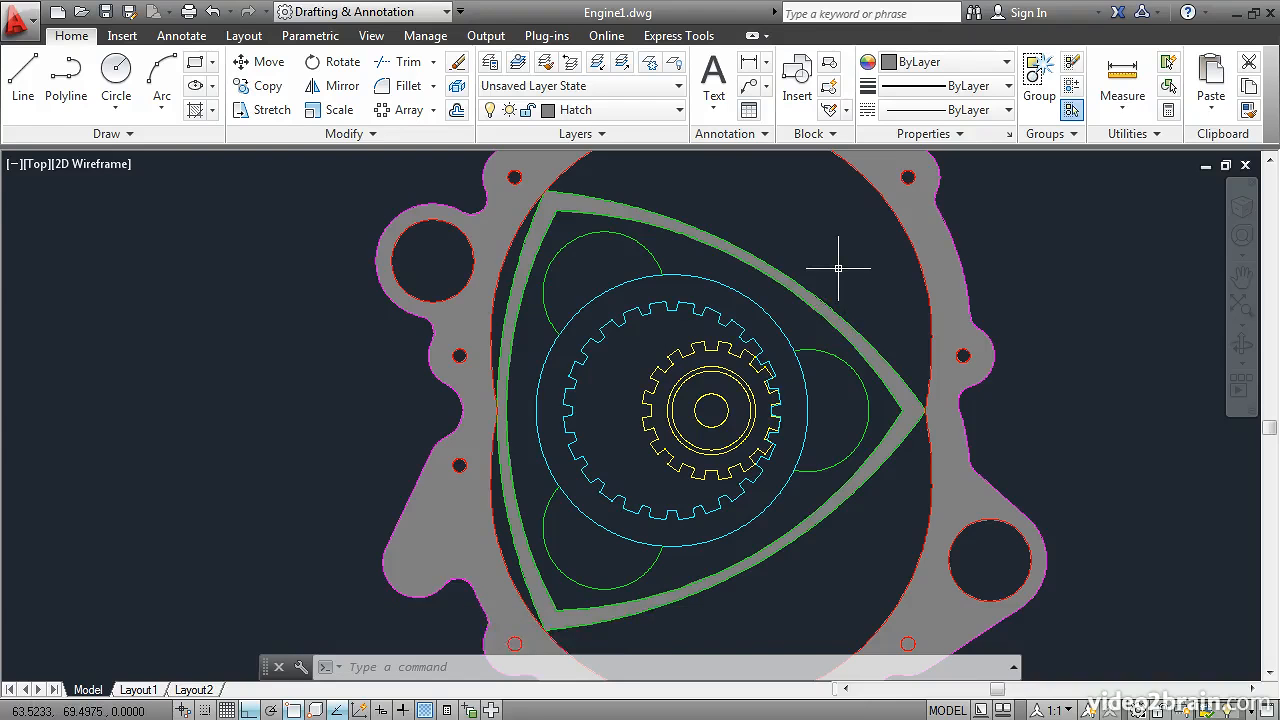
Step: Hatch the area between the inner triangular rotor outline and the cyan circle, using the ANSI37 pattern
{"action": "type", "text": "h"}
{"action": "key", "text": "Return"}
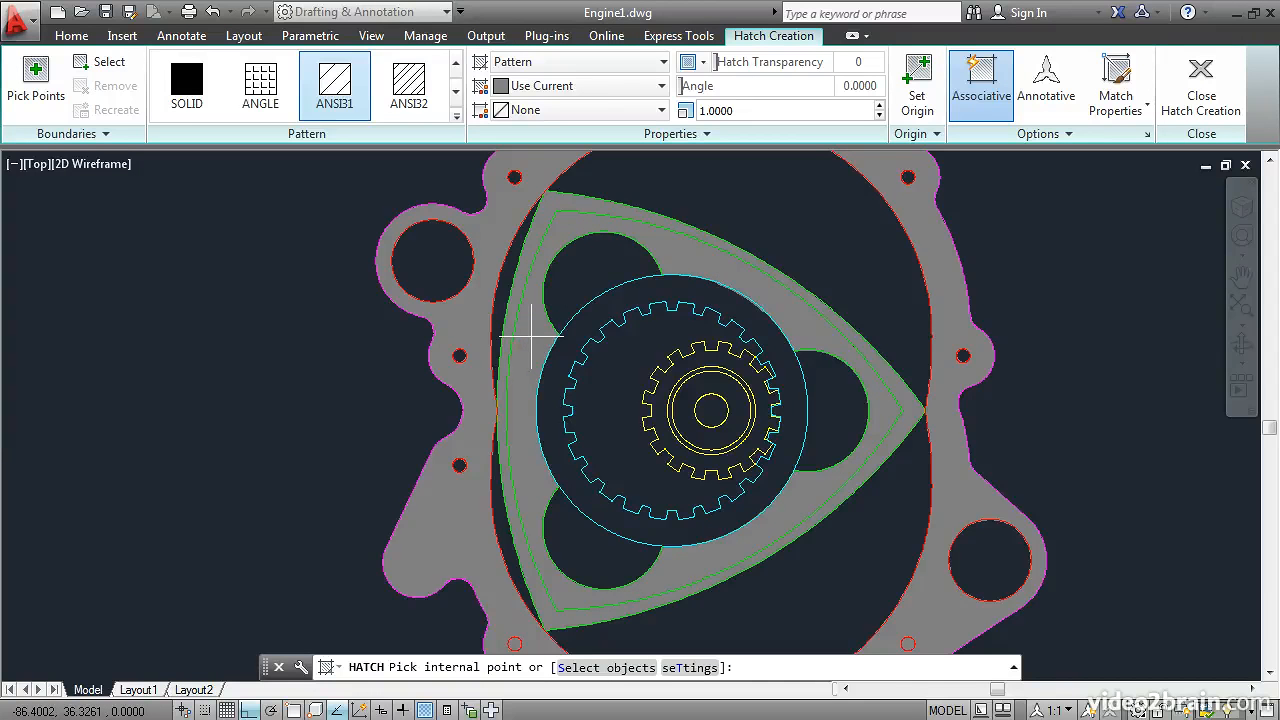
{"action": "left_click", "coordinate": [531, 338]}
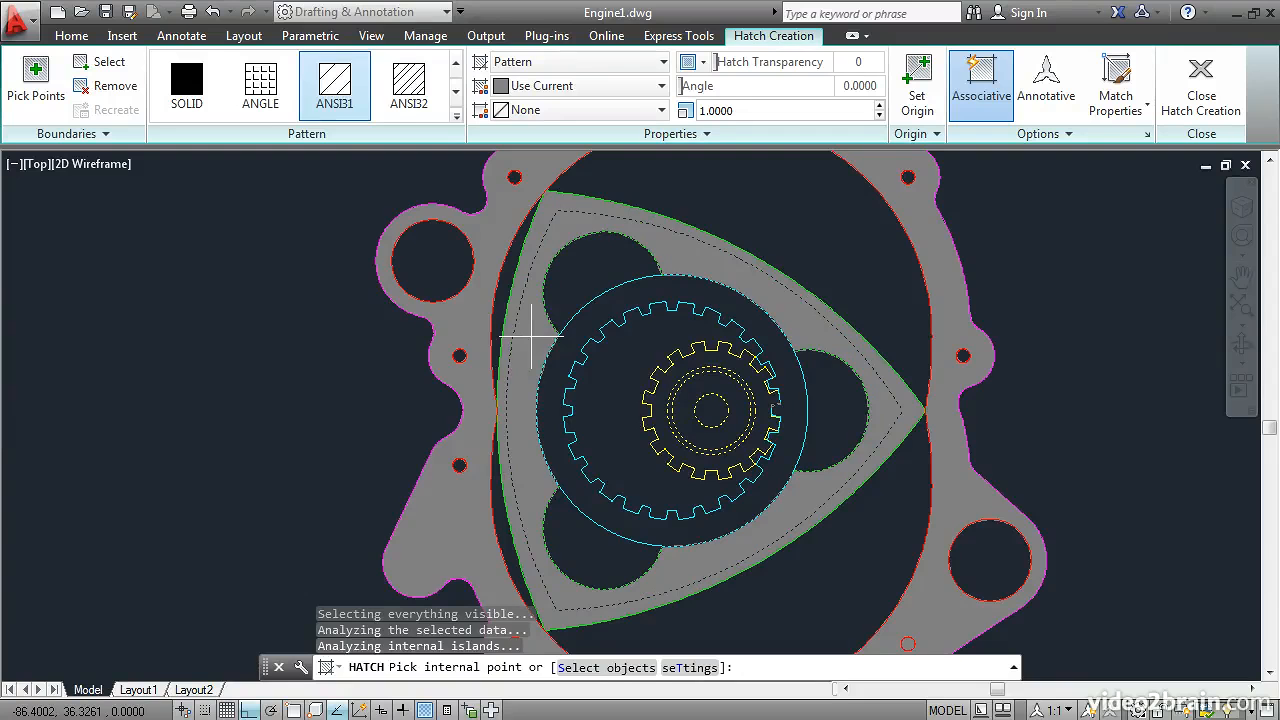
{"action": "left_click", "coordinate": [456, 118]}
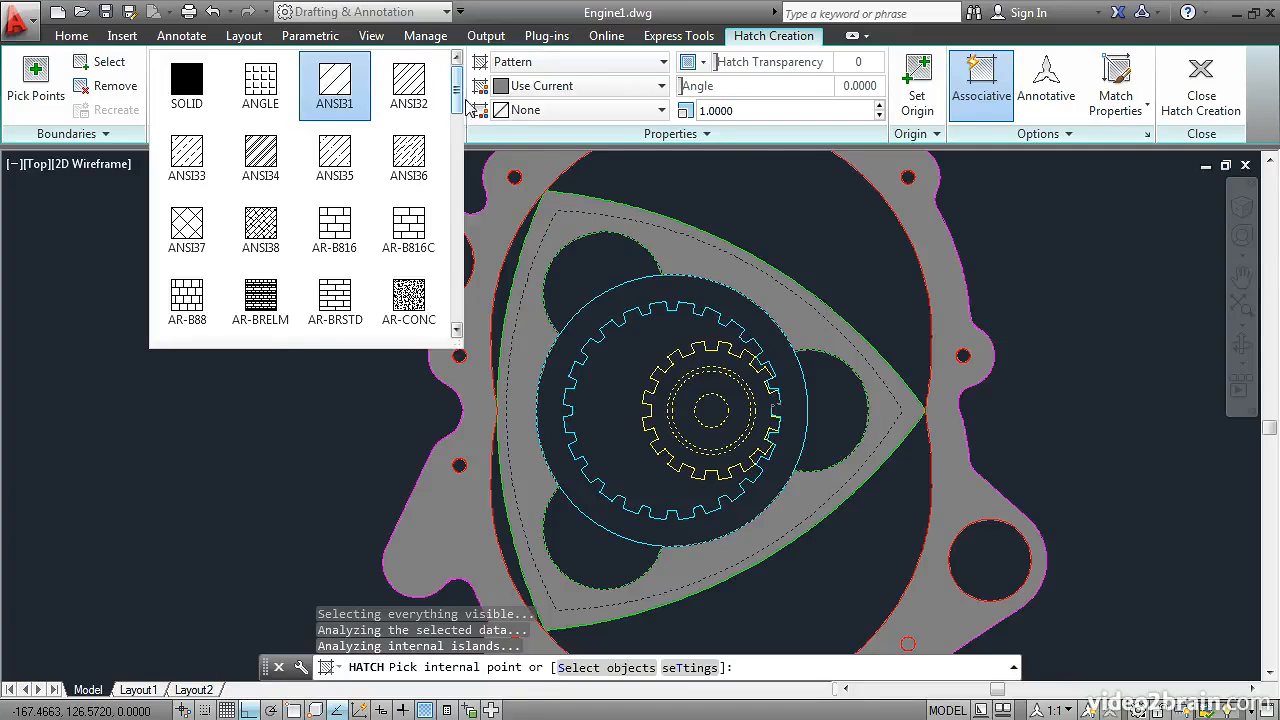
{"action": "mouse_move", "coordinate": [457, 92]}
{"action": "left_mouse_down"}
{"action": "mouse_move", "coordinate": [459, 150]}
{"action": "mouse_move", "coordinate": [457, 113]}
{"action": "left_mouse_up"}
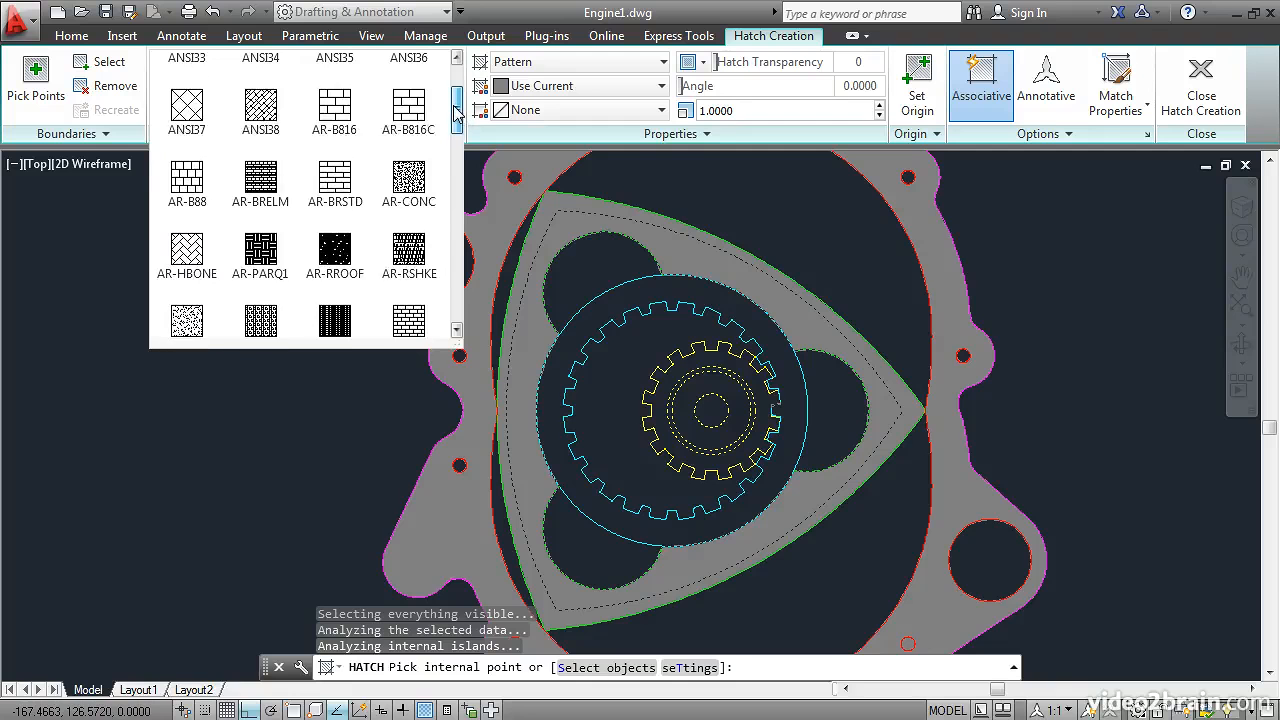
{"action": "left_click", "coordinate": [185, 108]}
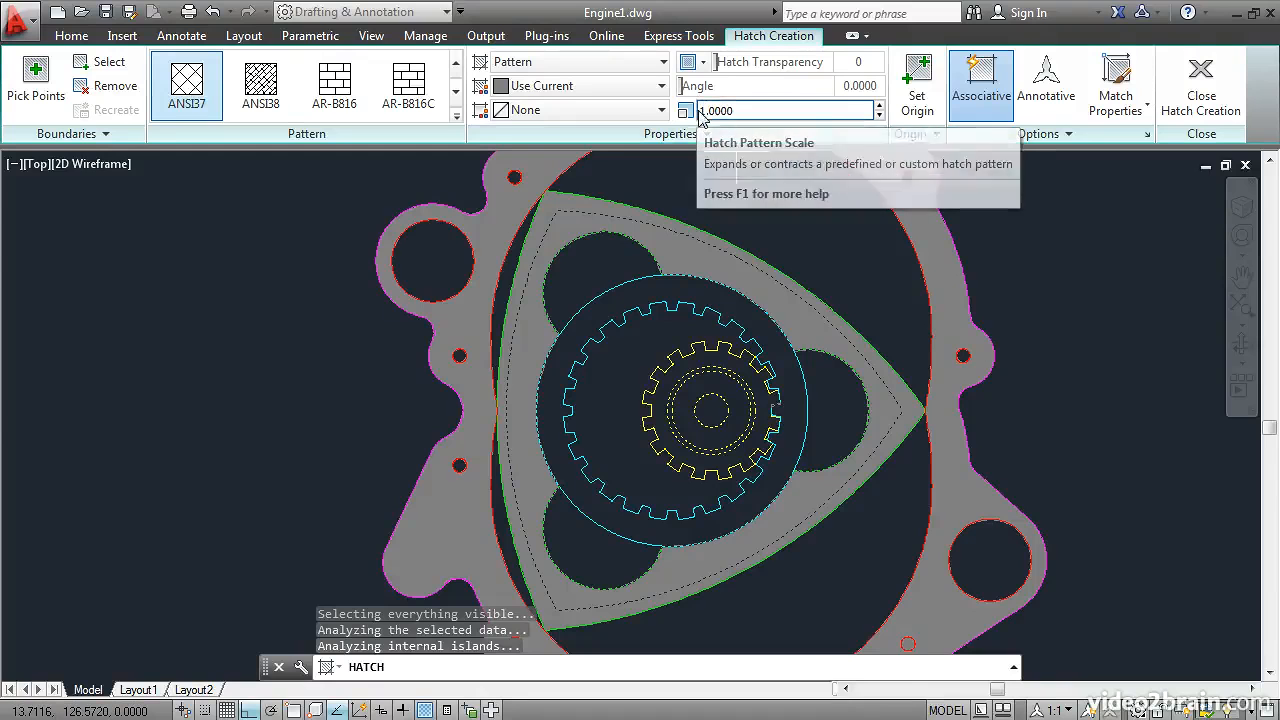
Step: Try pattern scales of 10 and 50 on the rotor's ANSI37 hatch
{"action": "double_click", "coordinate": [737, 111]}
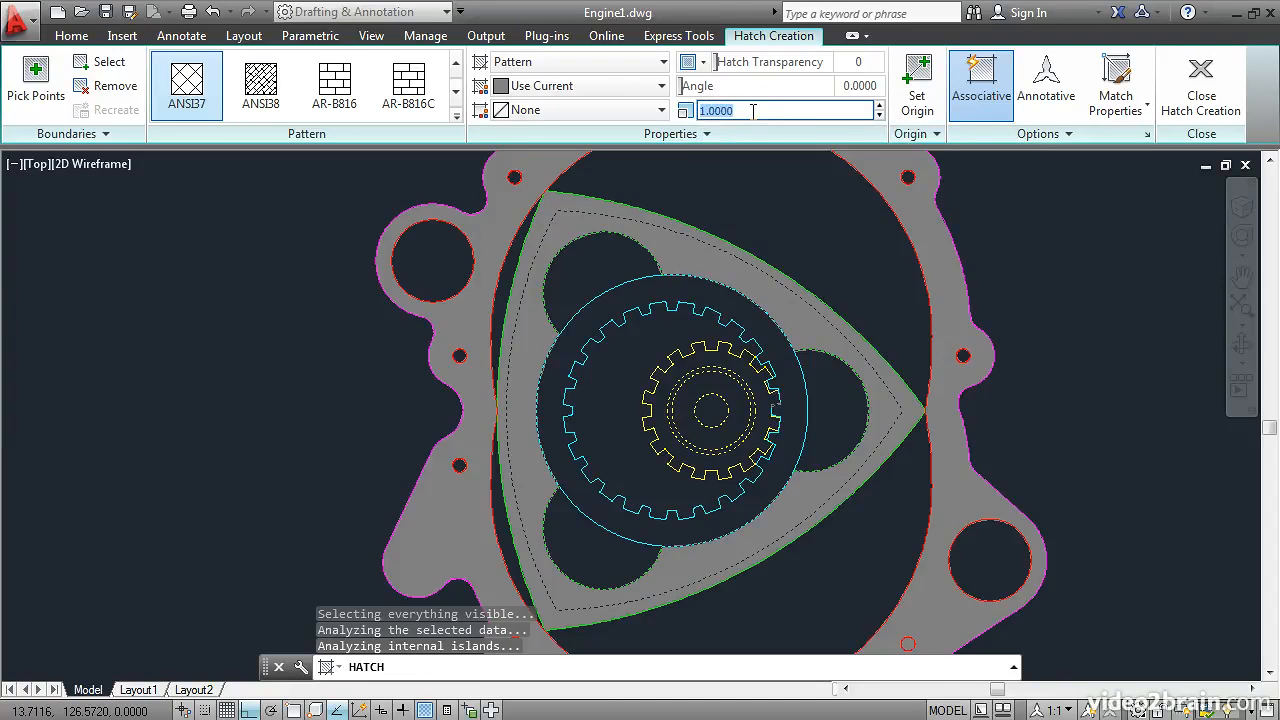
{"action": "type", "text": "10"}
{"action": "key", "text": "Return"}
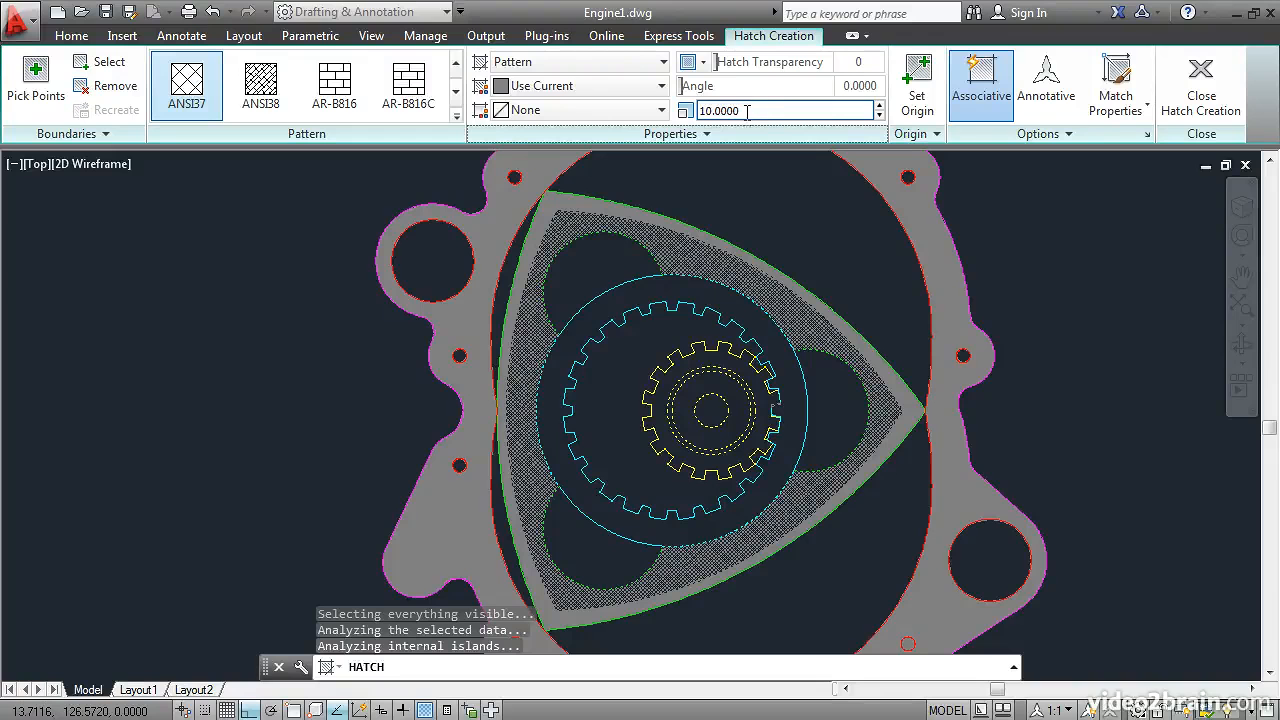
{"action": "left_click_drag", "start_coordinate": [745, 113], "coordinate": [692, 118]}
{"action": "type", "text": "50"}
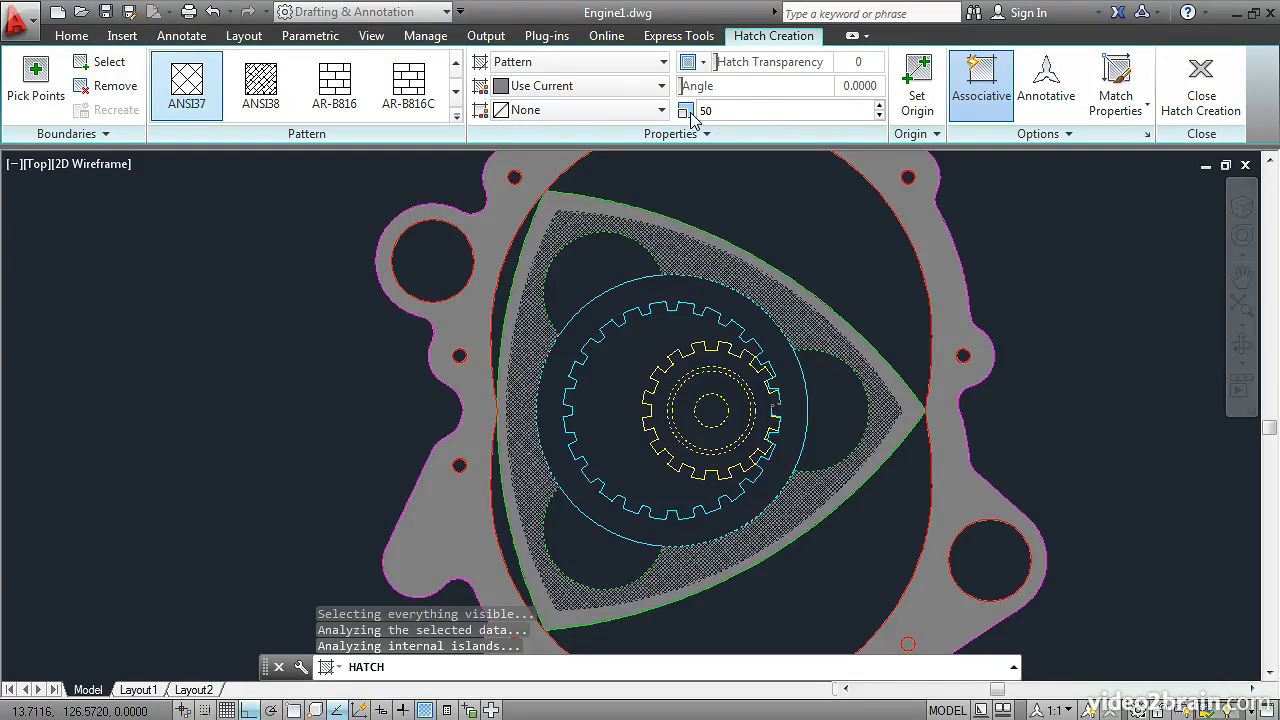
{"action": "key", "text": "Return"}
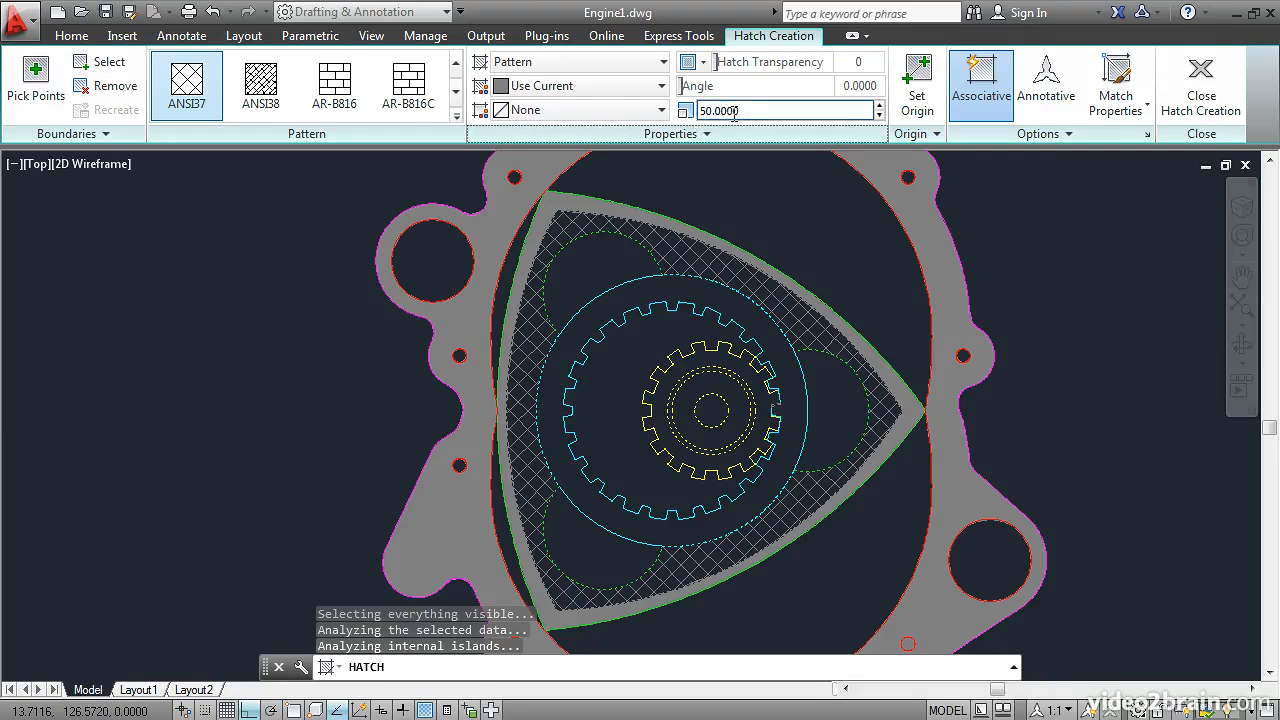
Step: Set the rotor hatch's scale to 35 and its angle to 76, and finish the hatch
{"action": "left_click_drag", "start_coordinate": [740, 113], "coordinate": [701, 120]}
{"action": "type", "text": "35"}
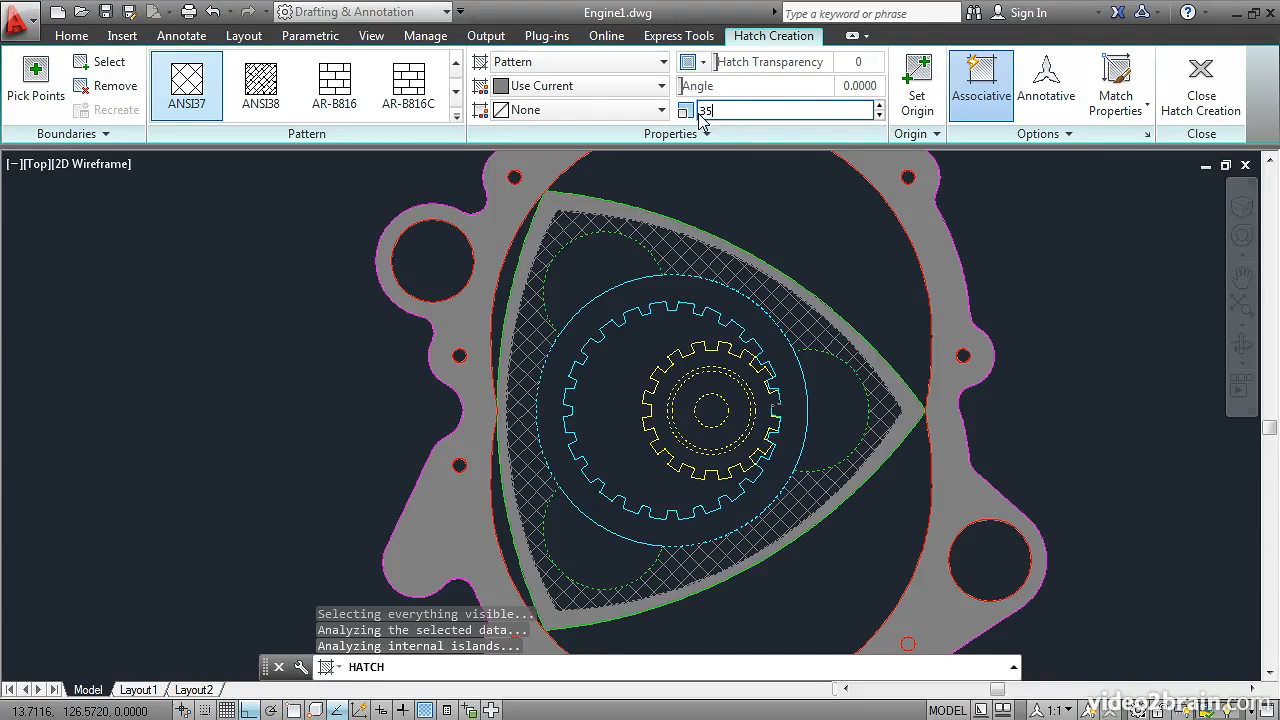
{"action": "key", "text": "Return"}
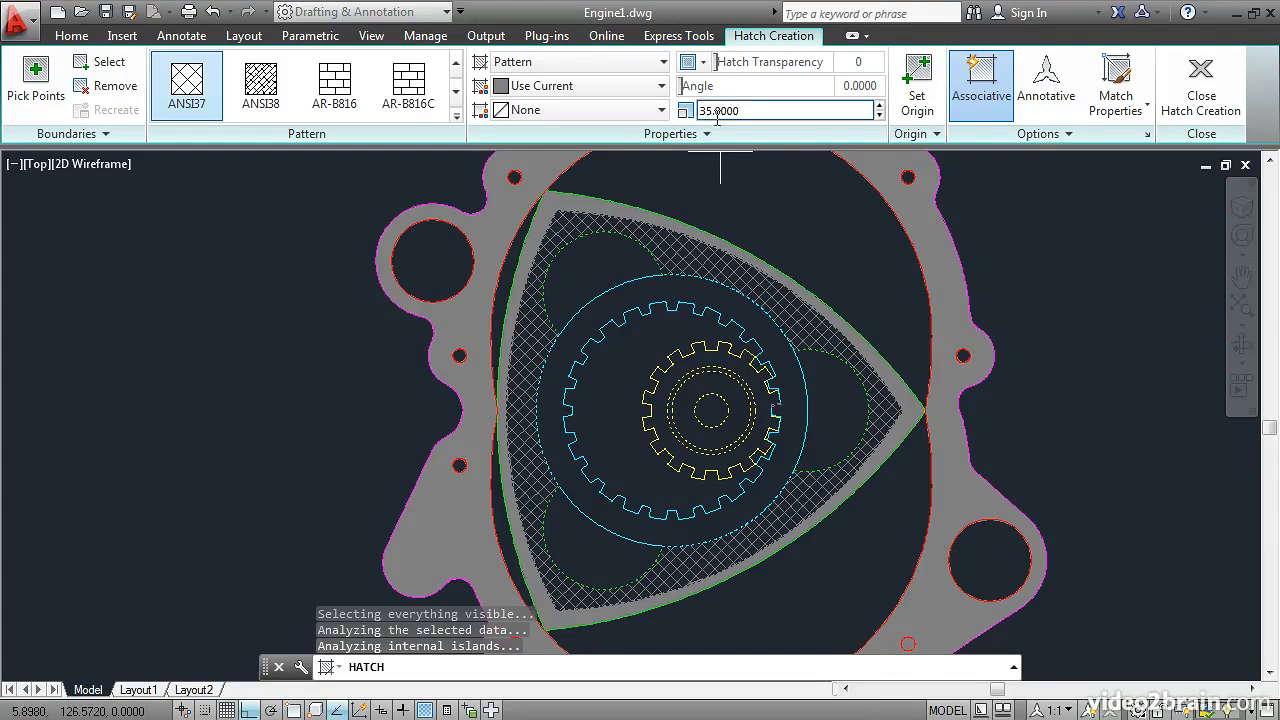
{"action": "left_click_drag", "start_coordinate": [679, 87], "coordinate": [728, 92]}
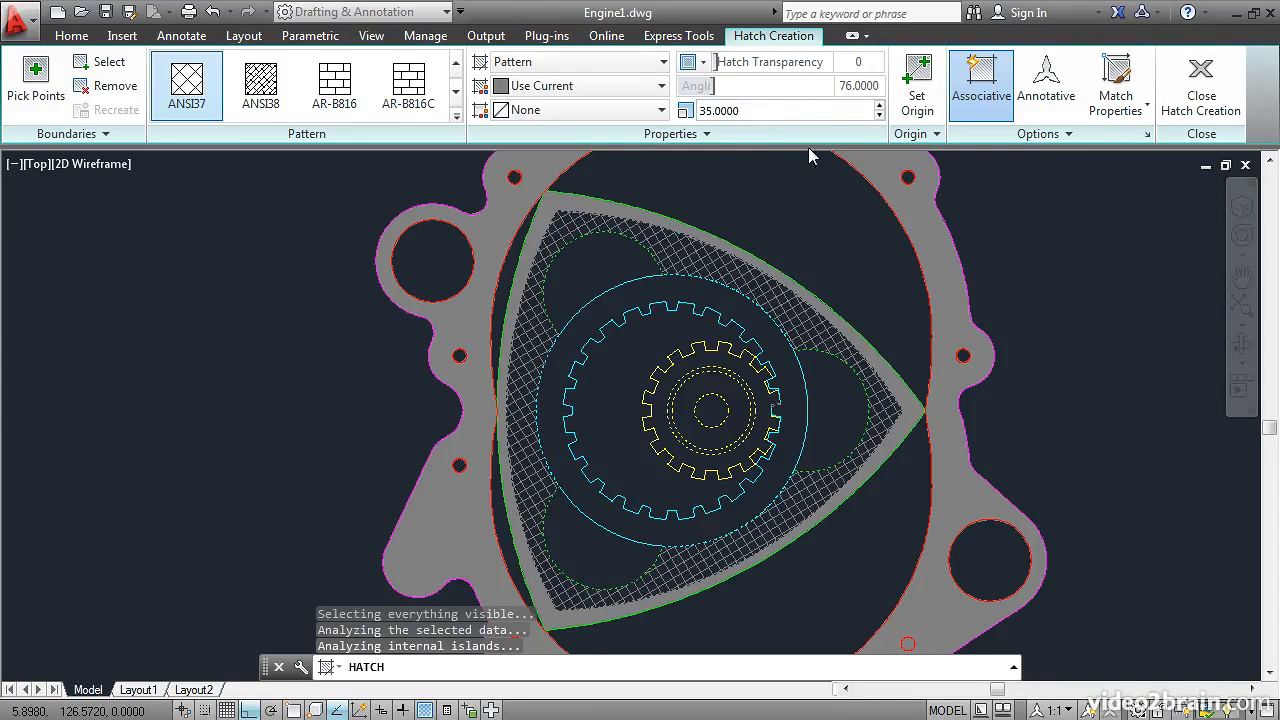
{"action": "left_click", "coordinate": [1203, 103]}
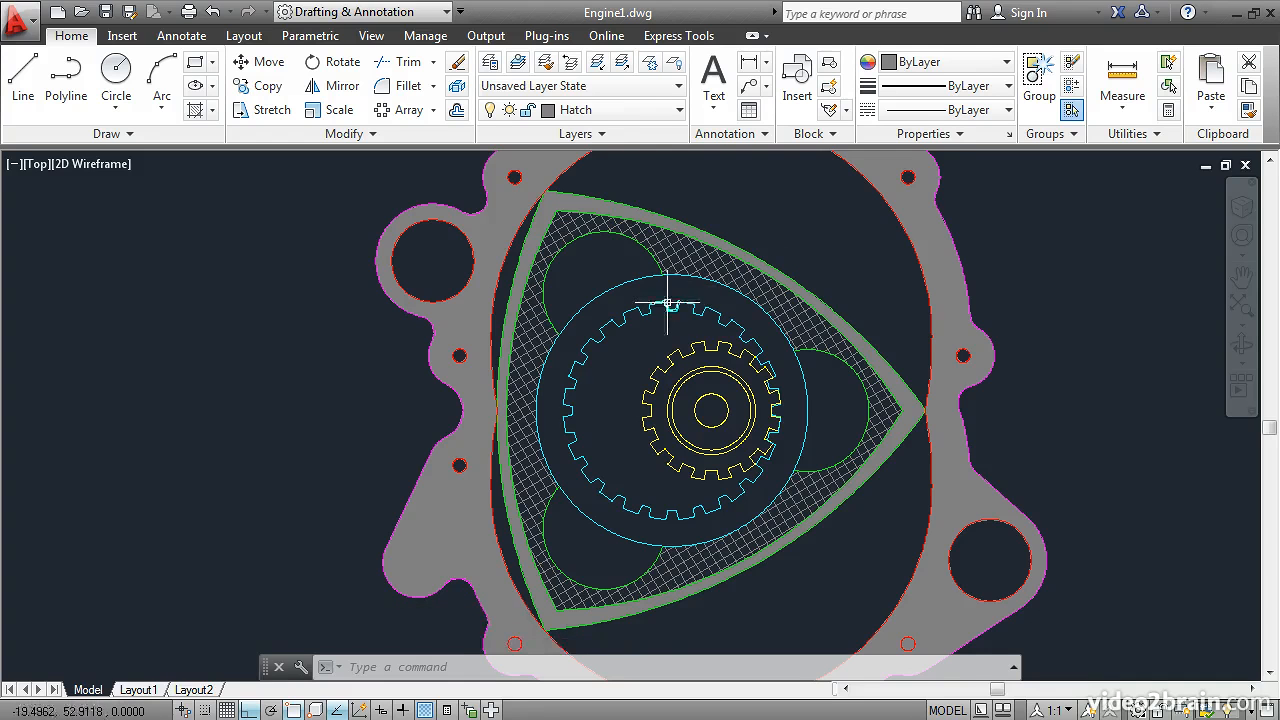
Step: Try to hatch the band around the cyan gear by selecting the toothed outline and the surrounding cyan circle as boundary objects
{"action": "left_click", "coordinate": [606, 312]}
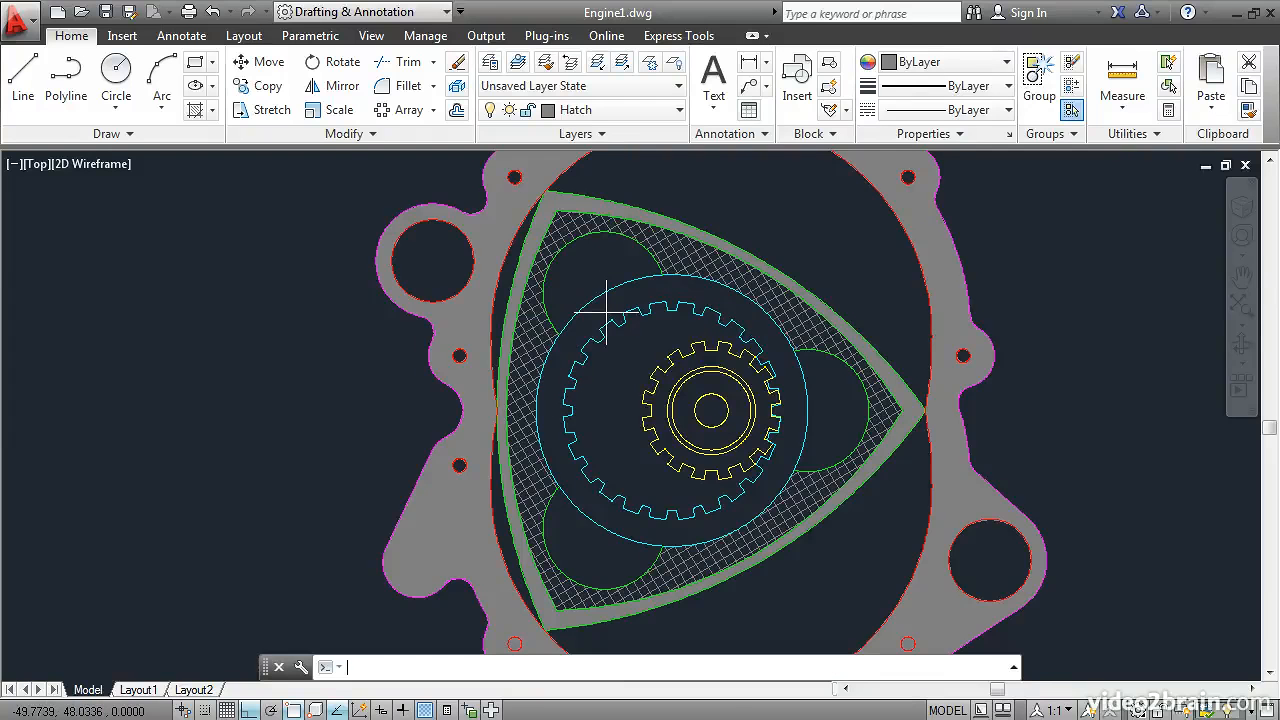
{"action": "type", "text": "h"}
{"action": "key", "text": "Return"}
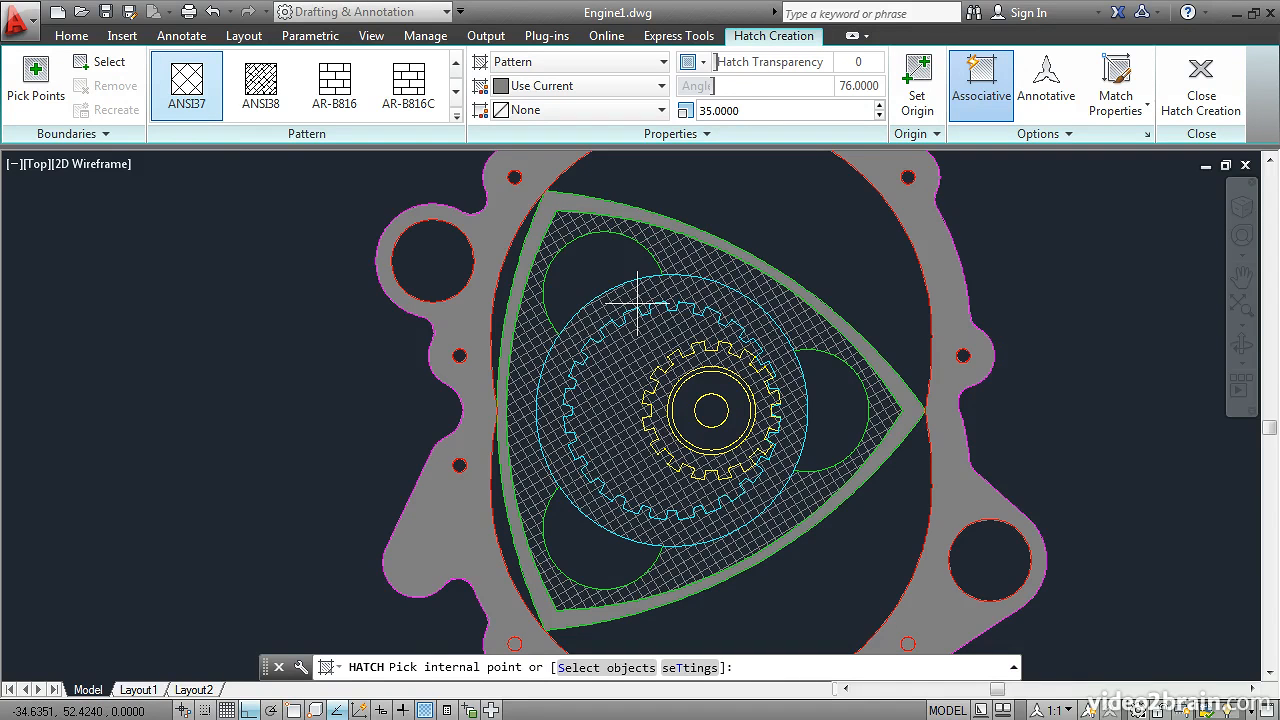
{"action": "left_click", "coordinate": [104, 62]}
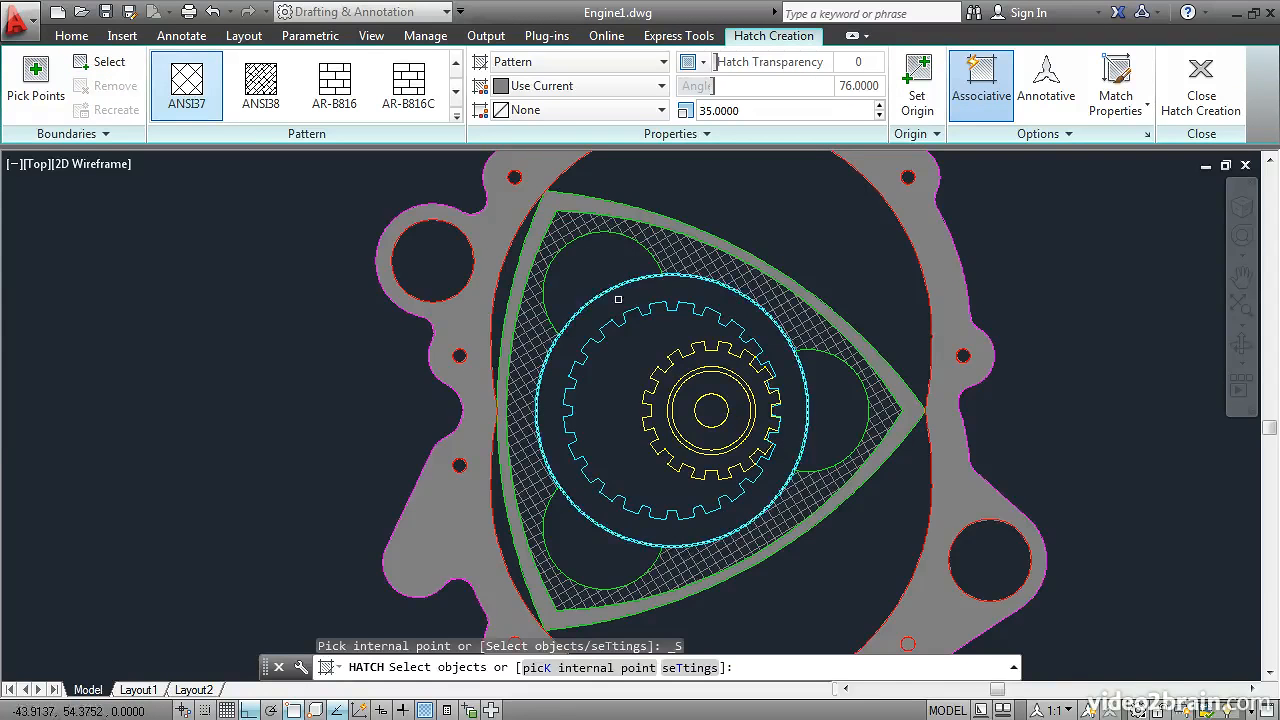
{"action": "left_click", "coordinate": [550, 296]}
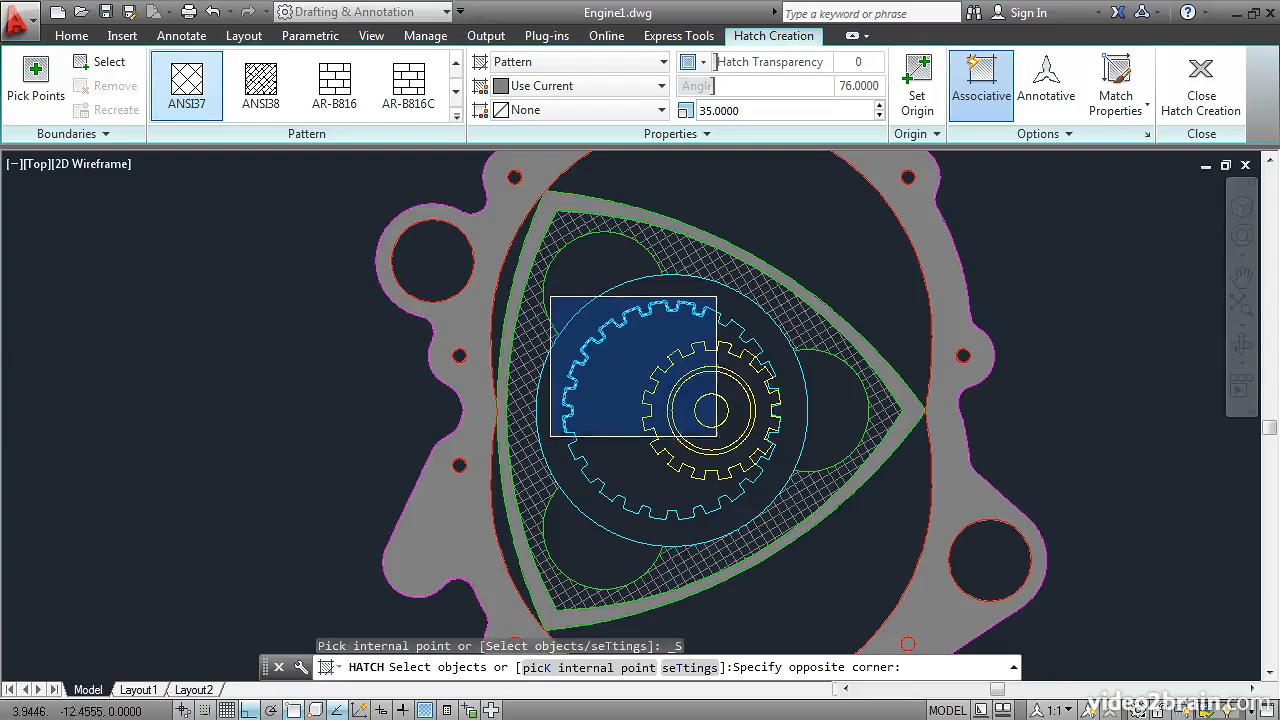
{"action": "left_click", "coordinate": [802, 532]}
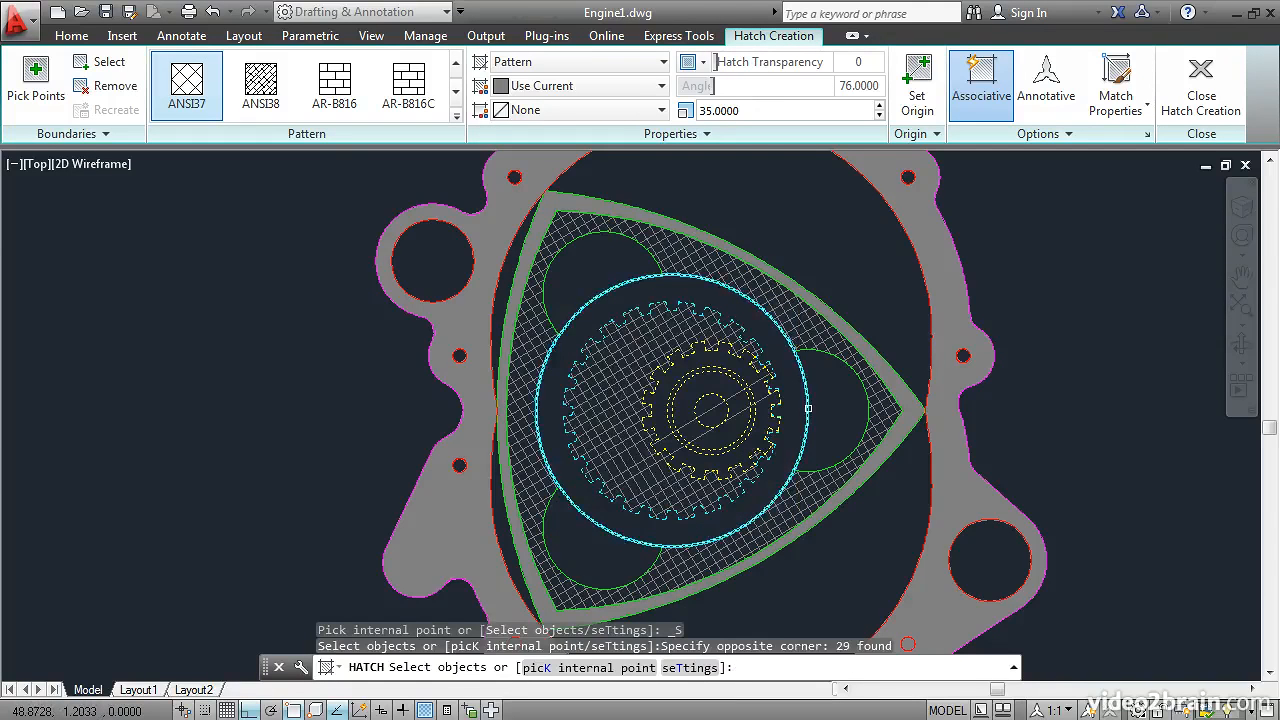
{"action": "left_click", "coordinate": [808, 408]}
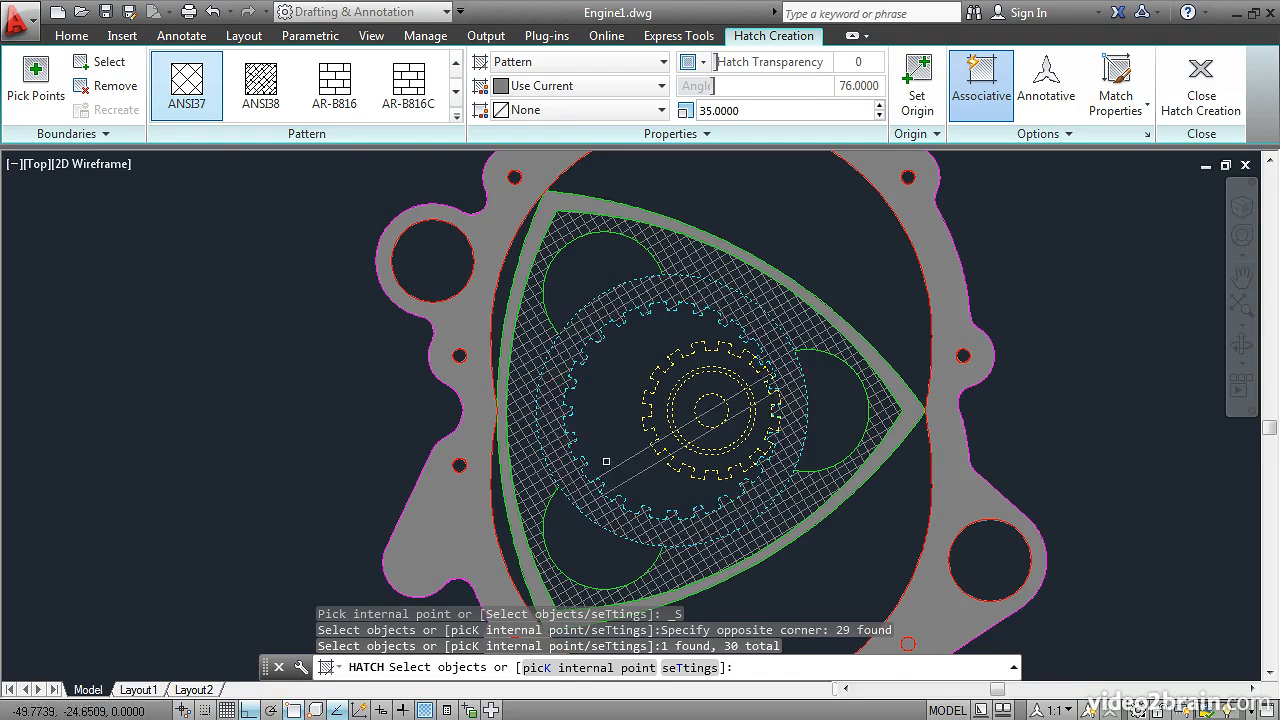
Step: Examine the cyan gear outline's tooth corners up close for breaks in the hatch boundary
{"action": "scroll", "coordinate": [606, 461], "scroll_direction": "down", "scroll_amount": 2}
{"action": "scroll", "coordinate": [628, 462], "scroll_direction": "up", "scroll_amount": 6}
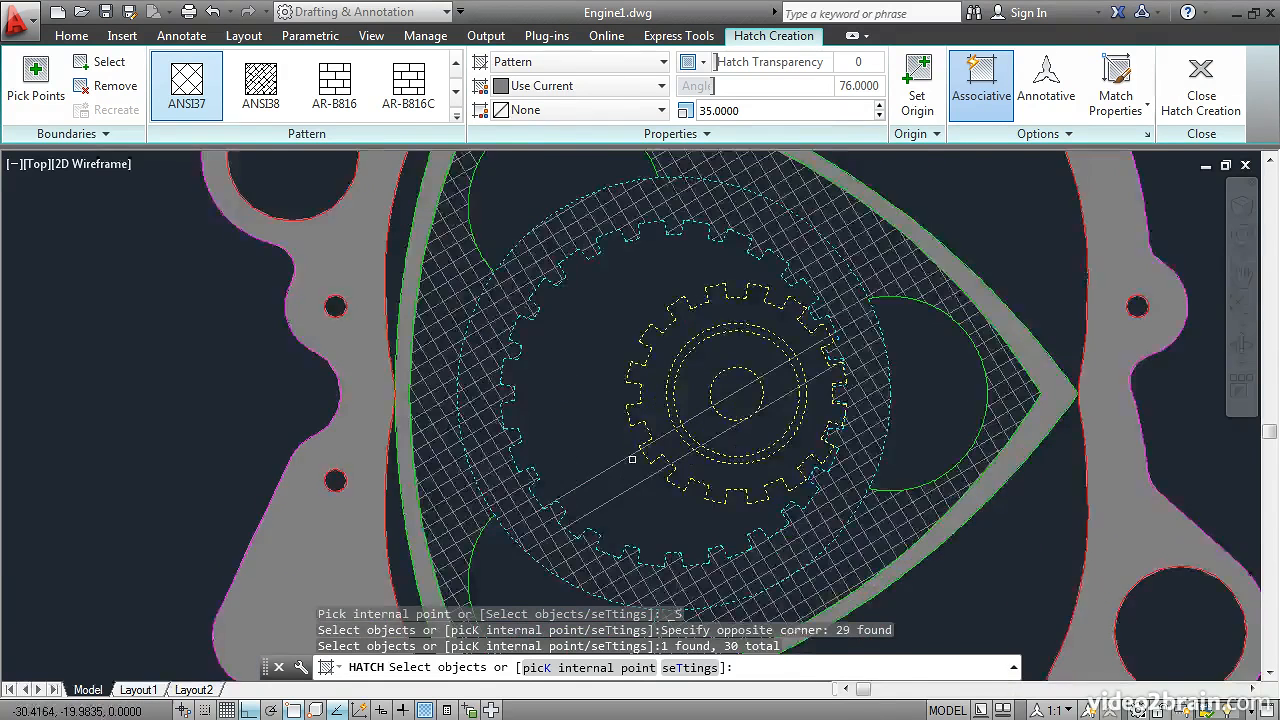
{"action": "scroll", "coordinate": [739, 376], "scroll_direction": "up", "scroll_amount": 5}
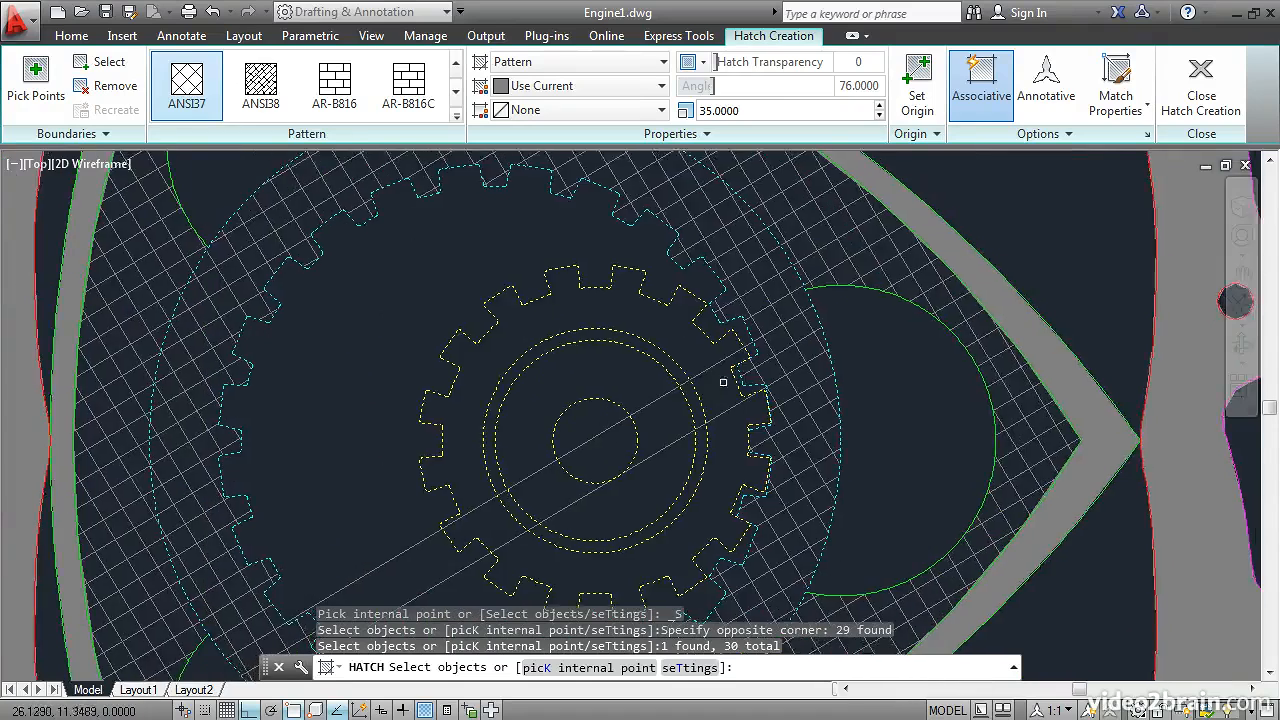
{"action": "scroll", "coordinate": [739, 376], "scroll_direction": "up", "scroll_amount": 2}
{"action": "mouse_move", "coordinate": [739, 376]}
{"action": "middle_mouse_down"}
{"action": "mouse_move", "coordinate": [751, 423]}
{"action": "mouse_move", "coordinate": [741, 500]}
{"action": "middle_mouse_up"}
{"action": "middle_click_drag", "start_coordinate": [718, 351], "coordinate": [751, 466]}
{"action": "scroll", "coordinate": [755, 461], "scroll_direction": "up", "scroll_amount": 3}
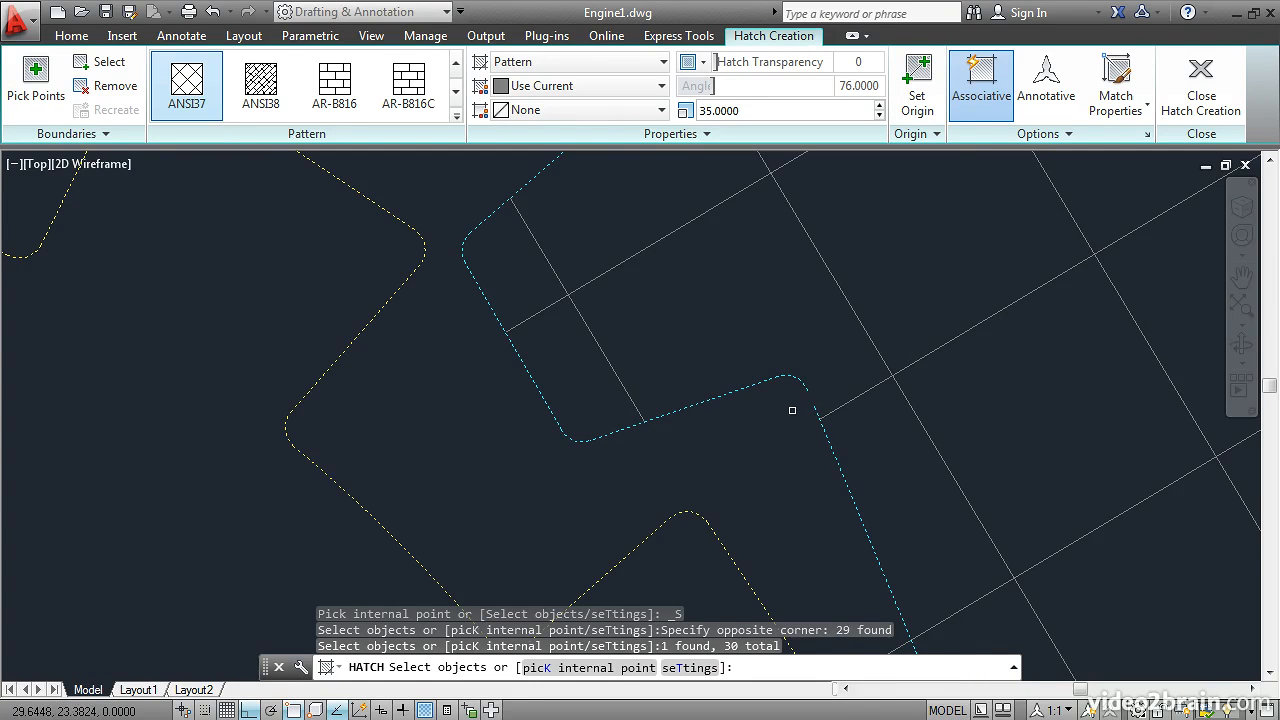
{"action": "scroll", "coordinate": [792, 410], "scroll_direction": "down", "scroll_amount": 2}
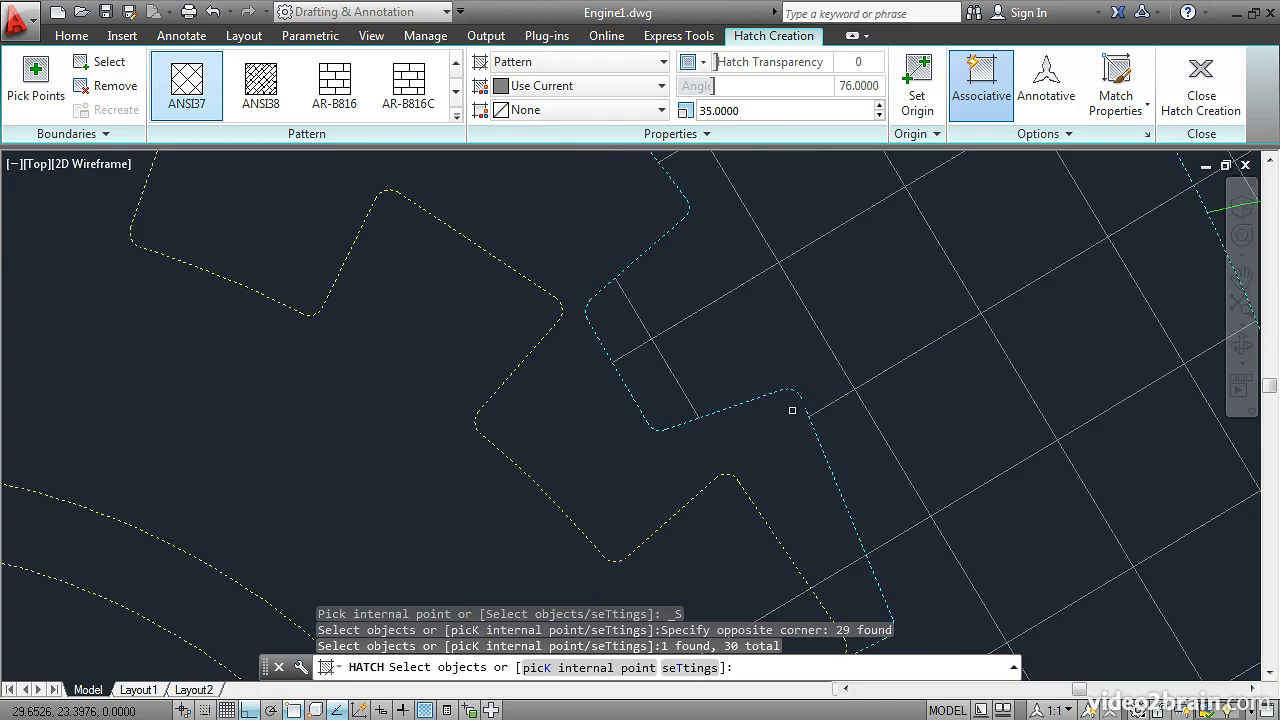
Step: Finish the hatch made from the selected objects and undo it
{"action": "left_click", "coordinate": [1201, 88]}
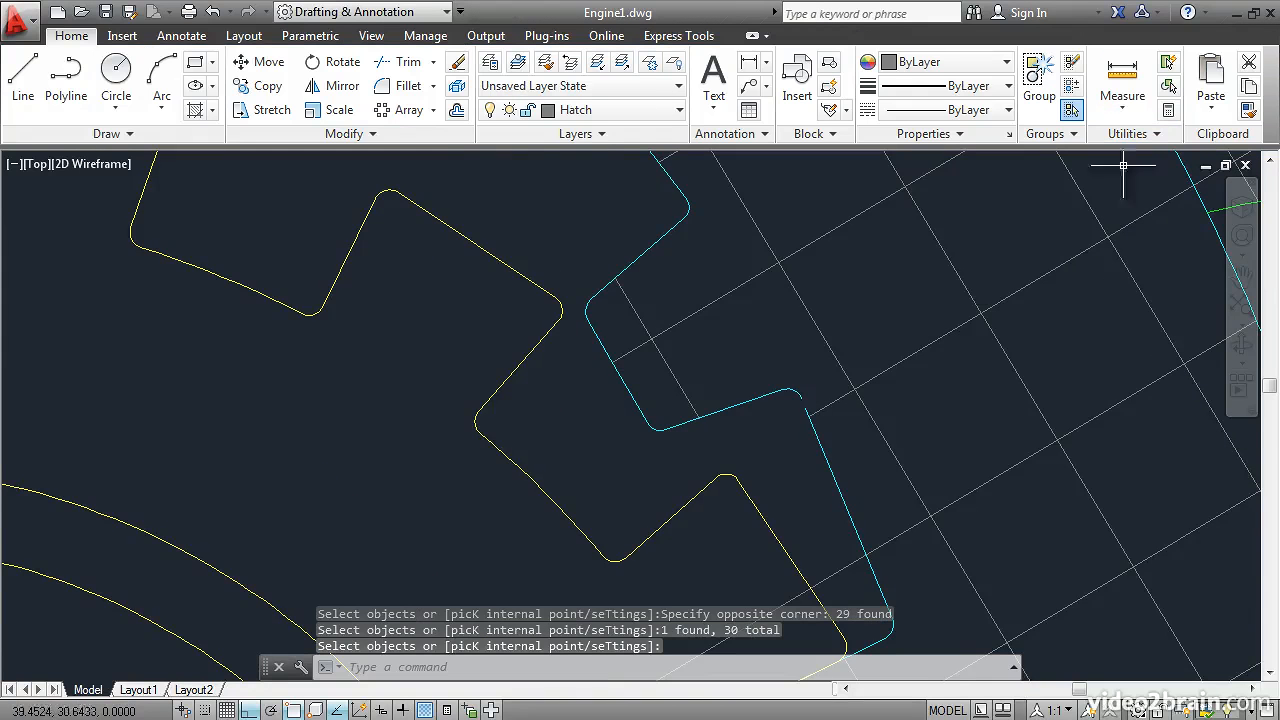
{"action": "left_click", "coordinate": [211, 12]}
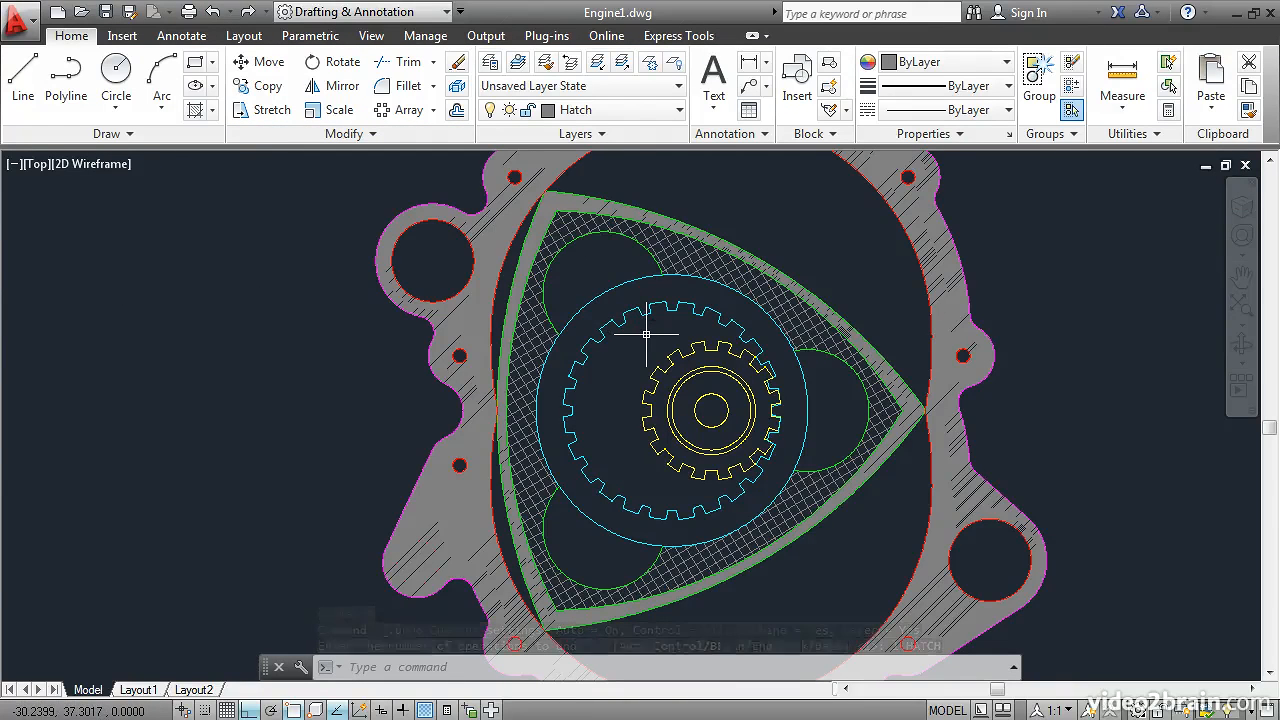
Step: Isolate the layer of the cyan circle surrounding the gear outline
{"action": "left_click", "coordinate": [586, 170]}
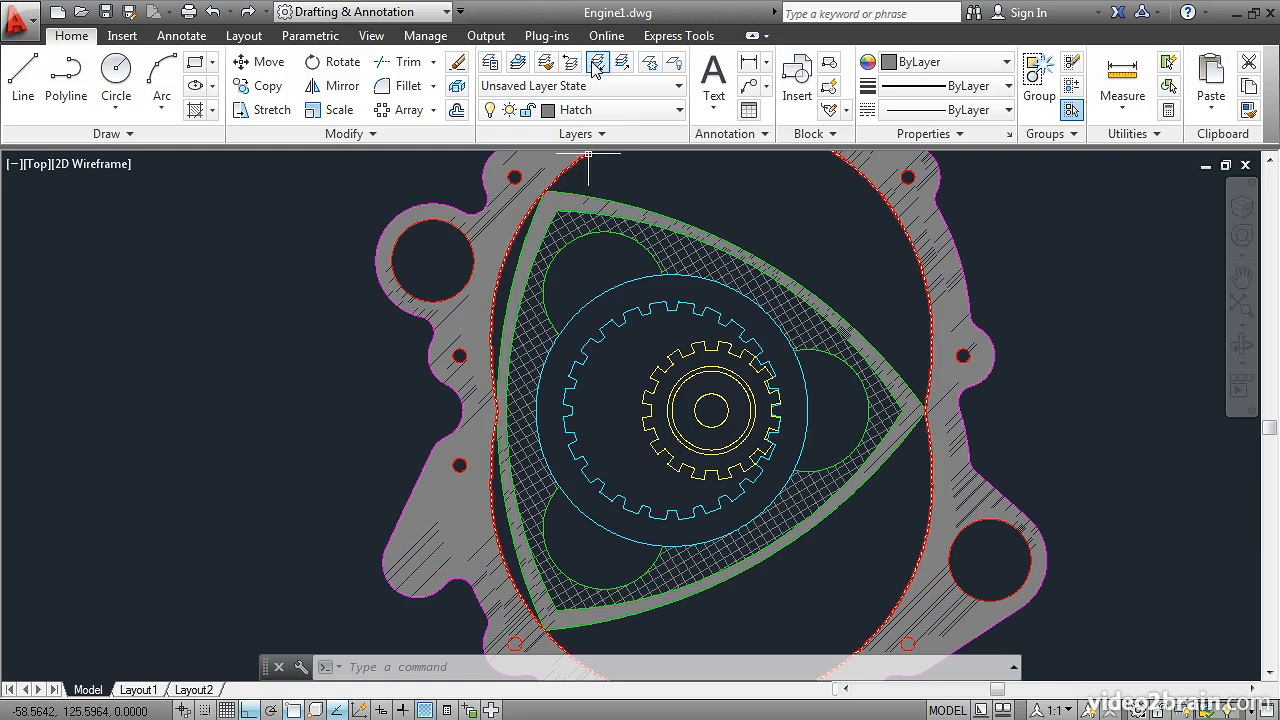
{"action": "left_click", "coordinate": [596, 68]}
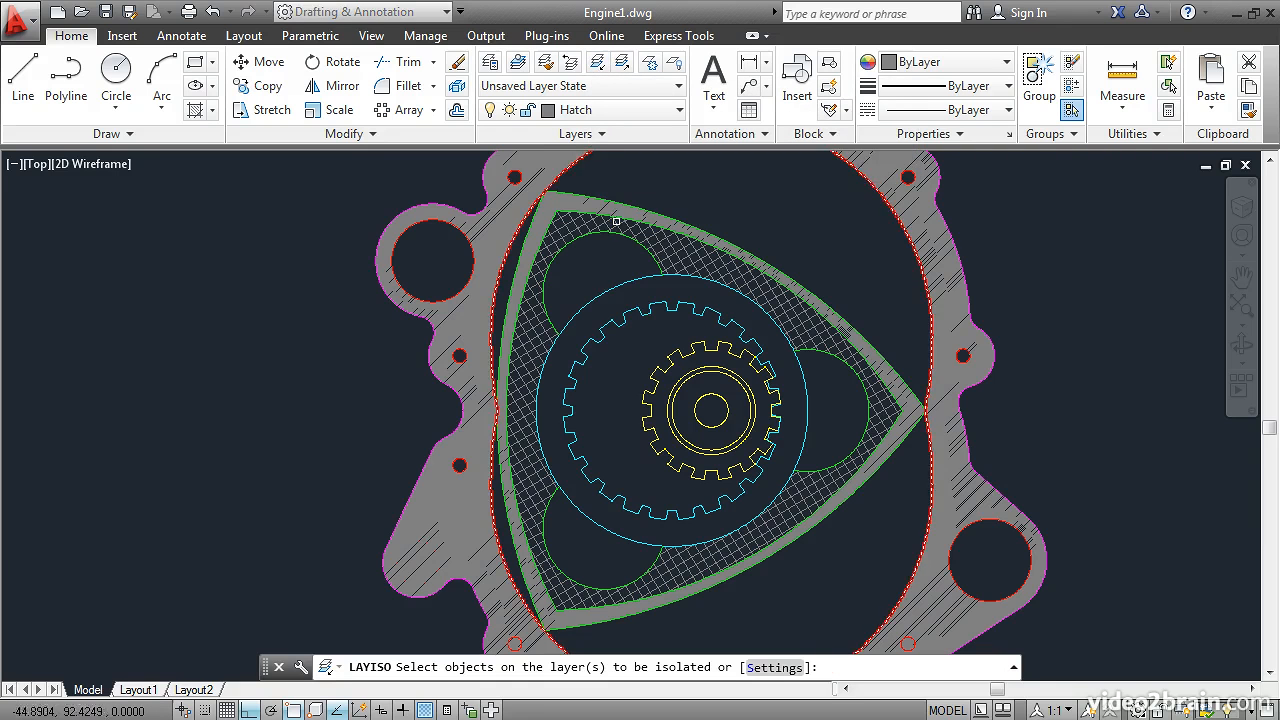
{"action": "left_click", "coordinate": [613, 284]}
{"action": "key", "text": "Return"}
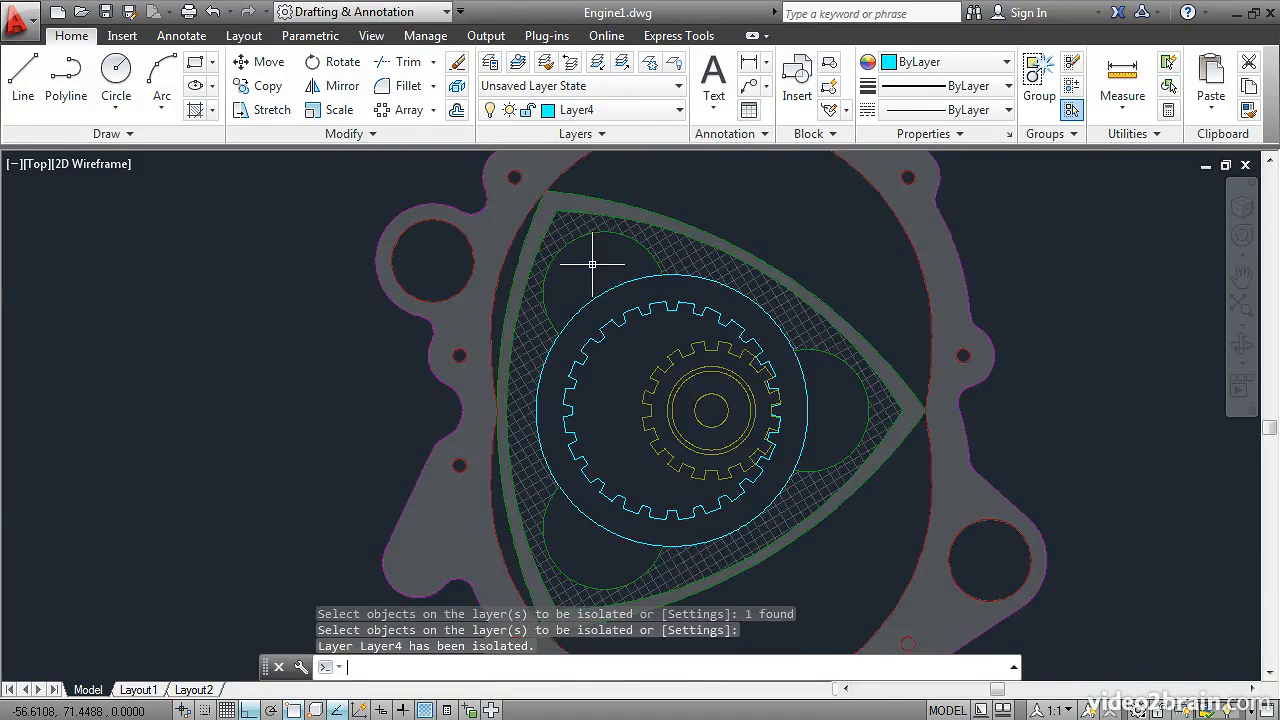
Step: Draw a short line bridging the gap between a rounded tooth corner and the adjoining straight edge at the top of the cyan gear
{"action": "scroll", "coordinate": [645, 316], "scroll_direction": "up", "scroll_amount": 10}
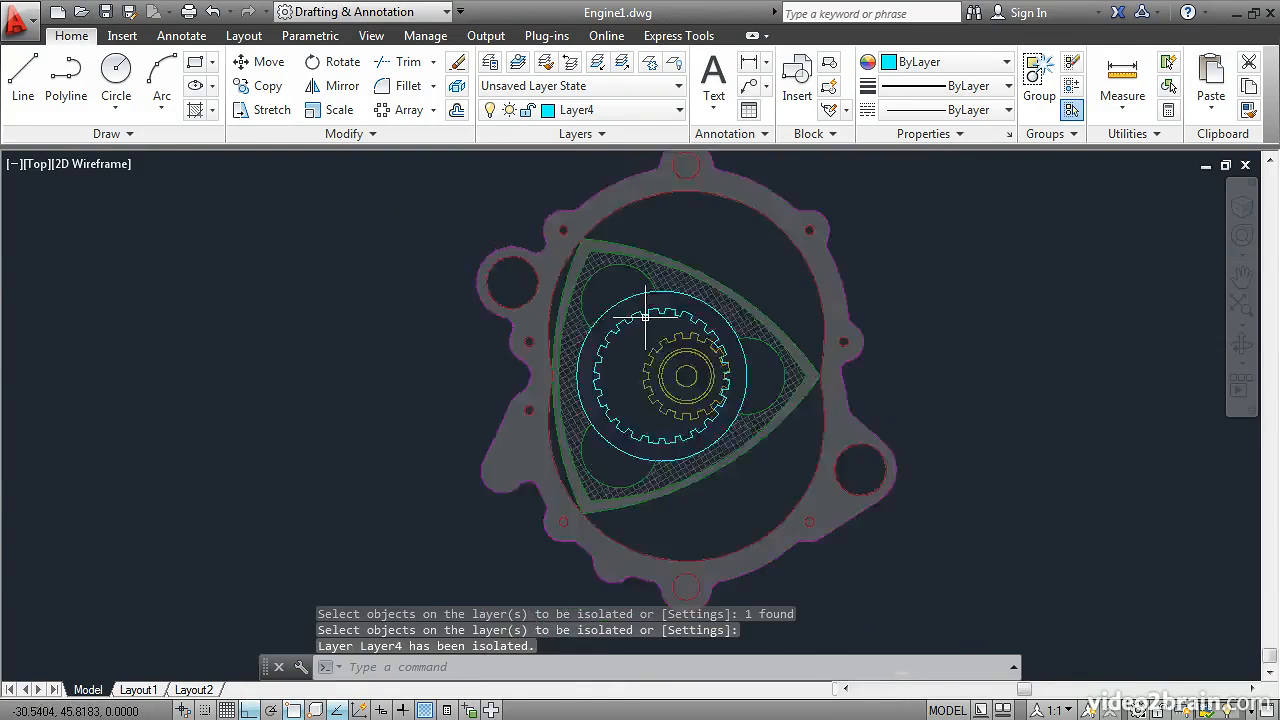
{"action": "mouse_move", "coordinate": [645, 316]}
{"action": "middle_mouse_down"}
{"action": "mouse_move", "coordinate": [694, 351]}
{"action": "mouse_move", "coordinate": [629, 486]}
{"action": "middle_mouse_up"}
{"action": "scroll", "coordinate": [635, 478], "scroll_direction": "up", "scroll_amount": 3}
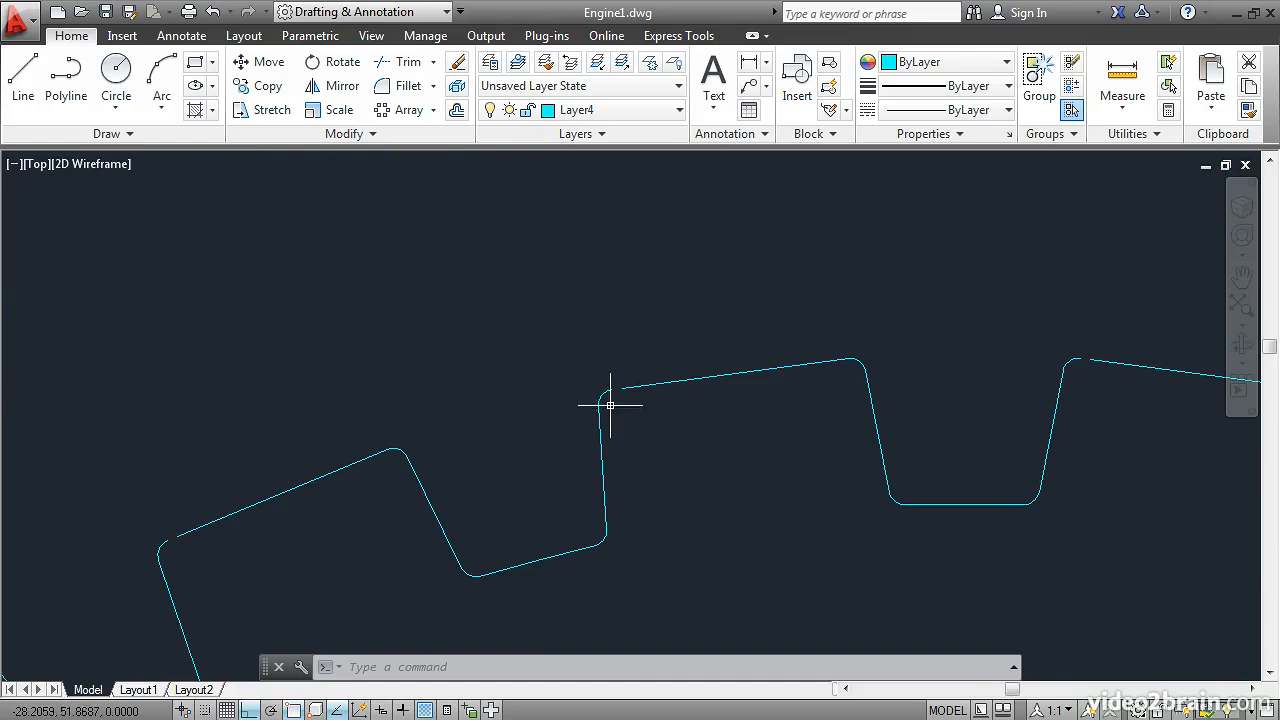
{"action": "left_click", "coordinate": [22, 78]}
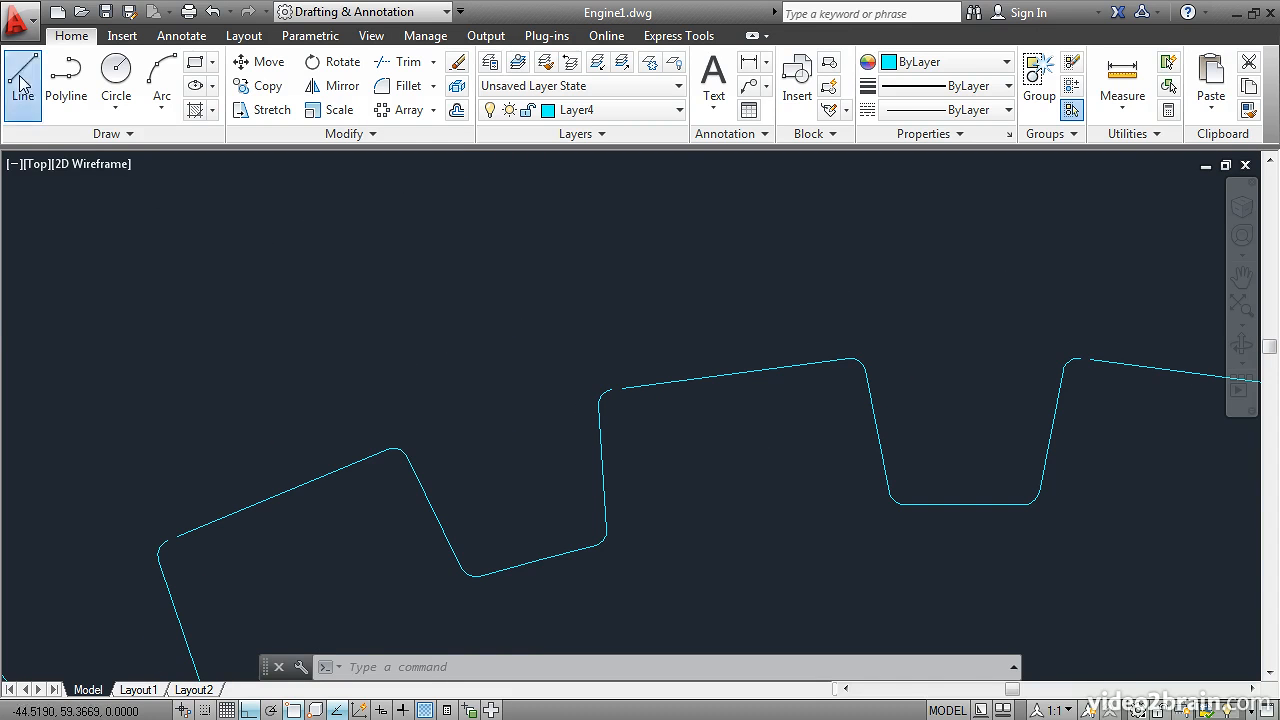
{"action": "left_click", "coordinate": [611, 389]}
{"action": "scroll", "coordinate": [609, 382], "scroll_direction": "up", "scroll_amount": 3}
{"action": "left_click", "coordinate": [636, 402]}
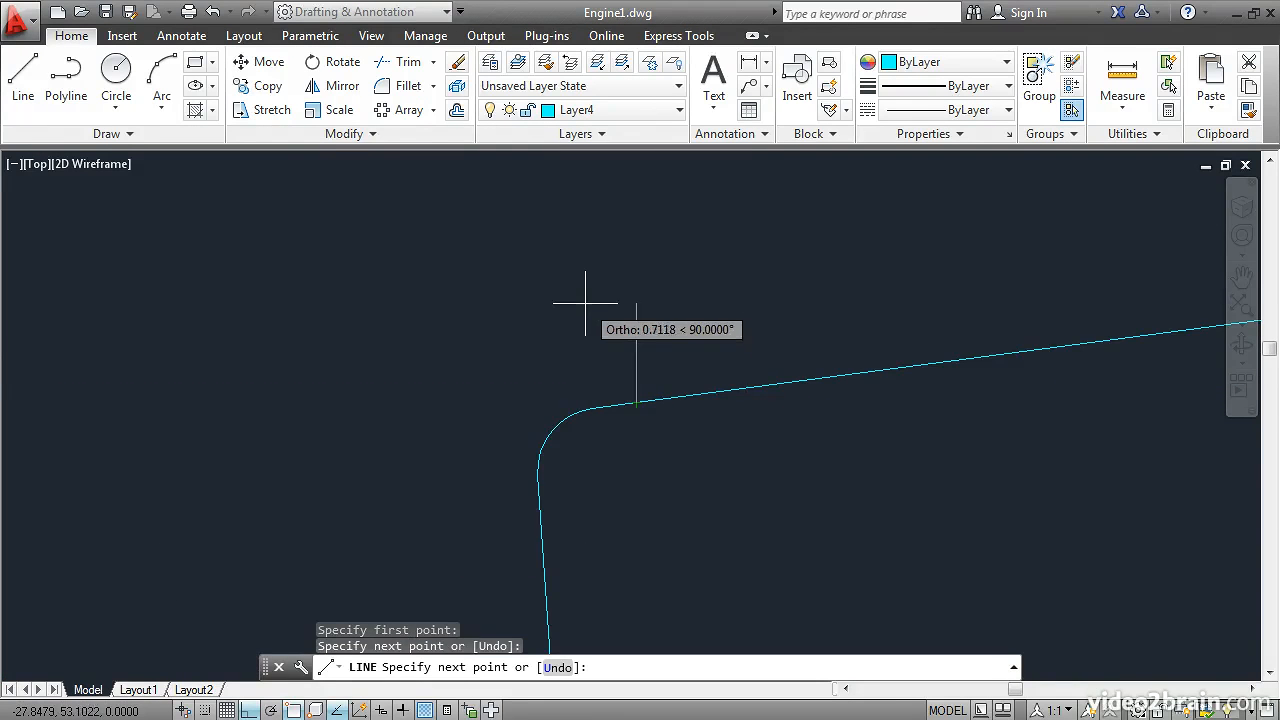
{"action": "key", "text": "Return"}
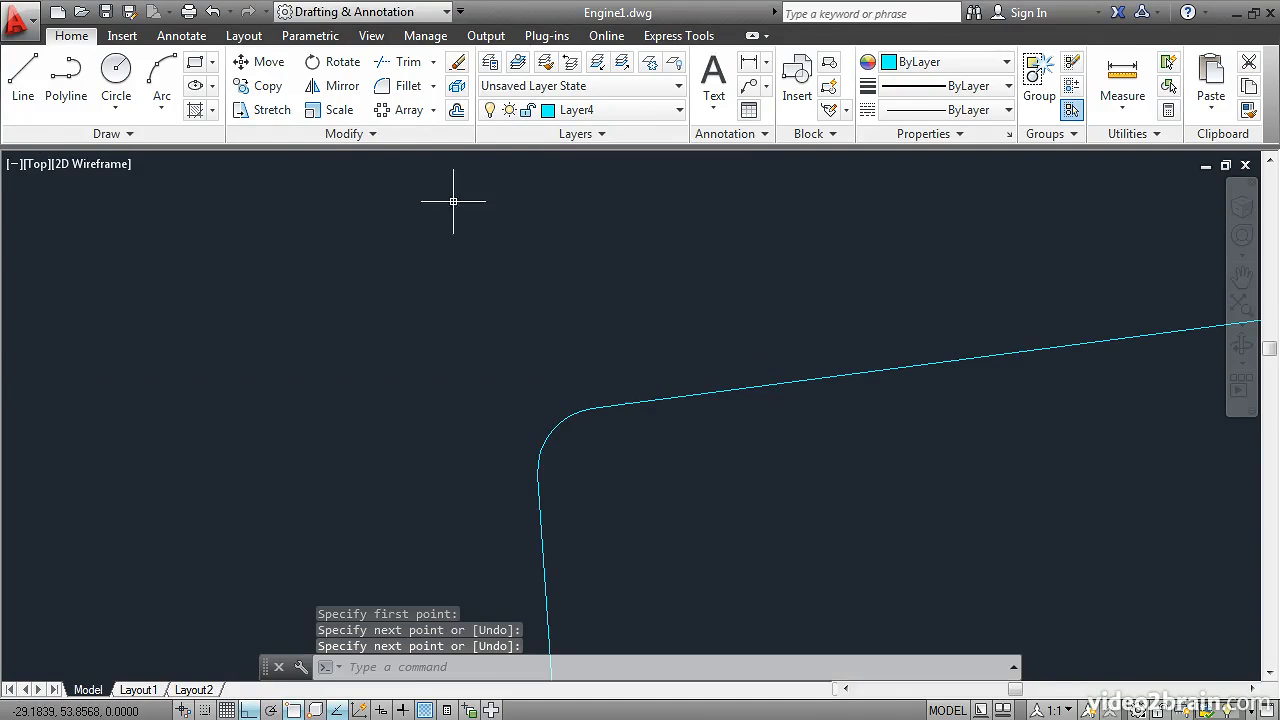
Step: Start a polar array of the short bridging line, centred on the left quadrant of the smaller of the two nearly equal yellow circles
{"action": "left_click", "coordinate": [433, 110]}
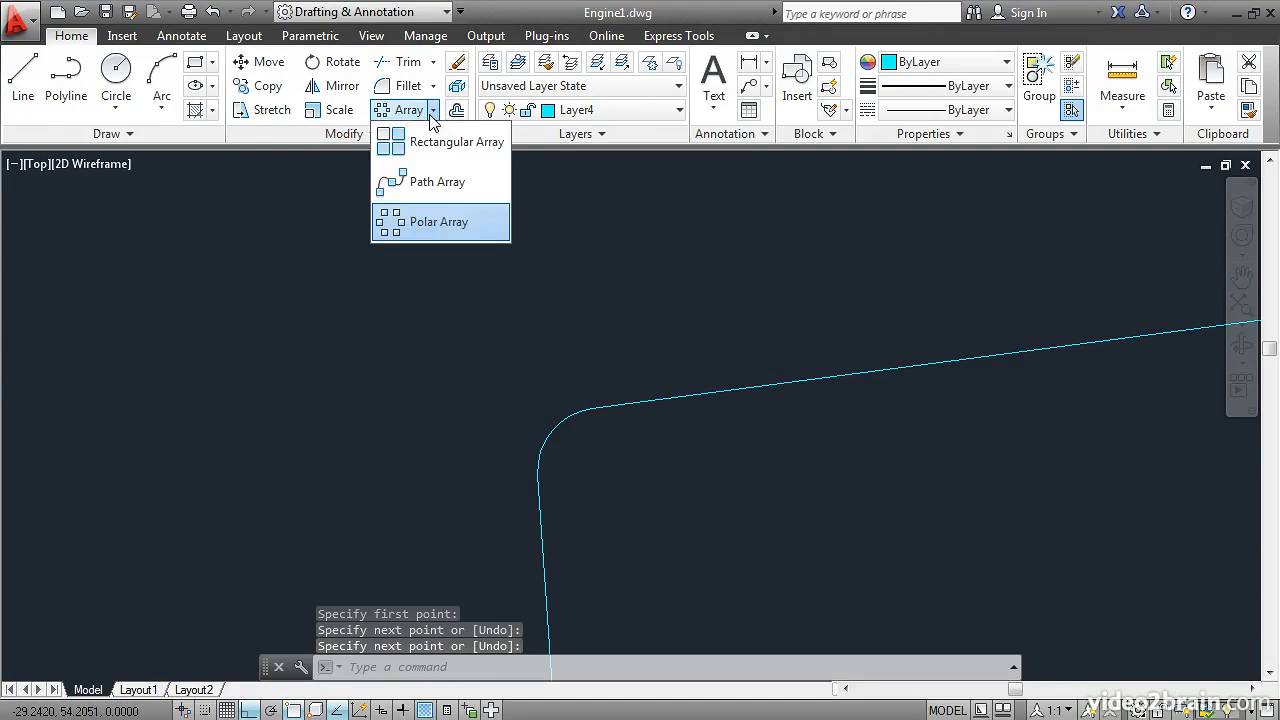
{"action": "left_click", "coordinate": [424, 228]}
{"action": "left_click", "coordinate": [525, 350]}
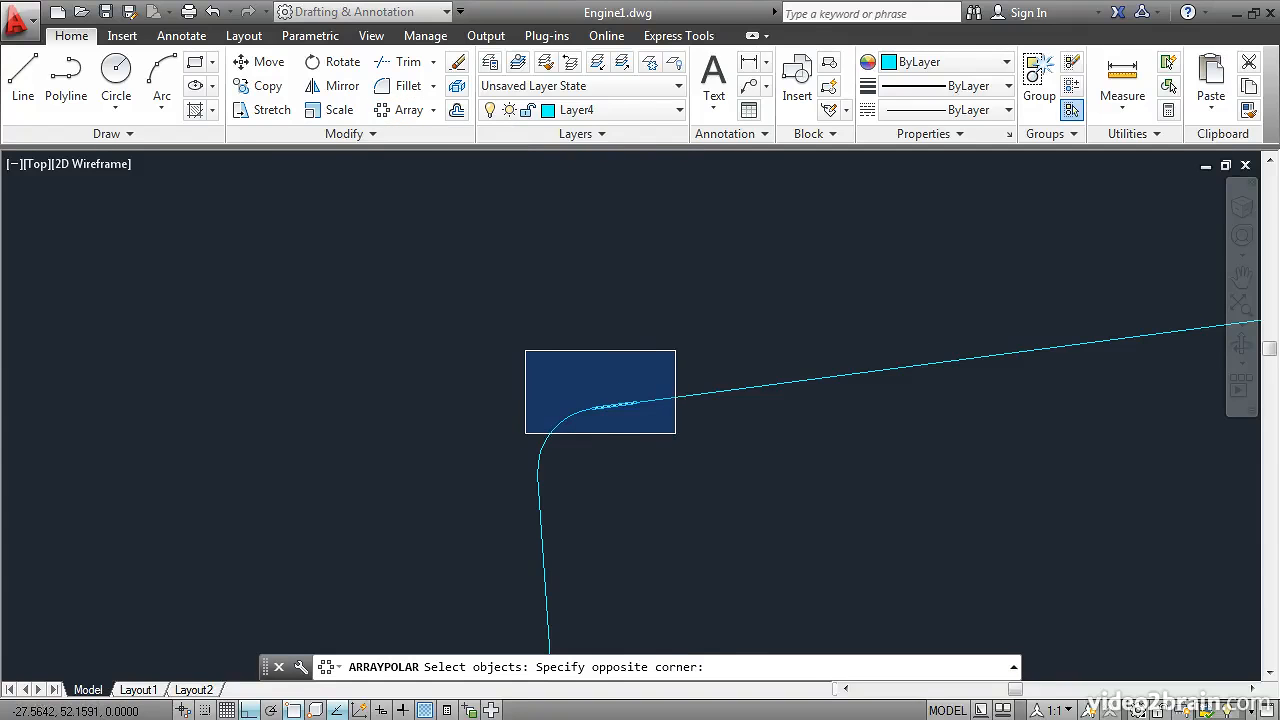
{"action": "left_click", "coordinate": [680, 434]}
{"action": "key", "text": "Return"}
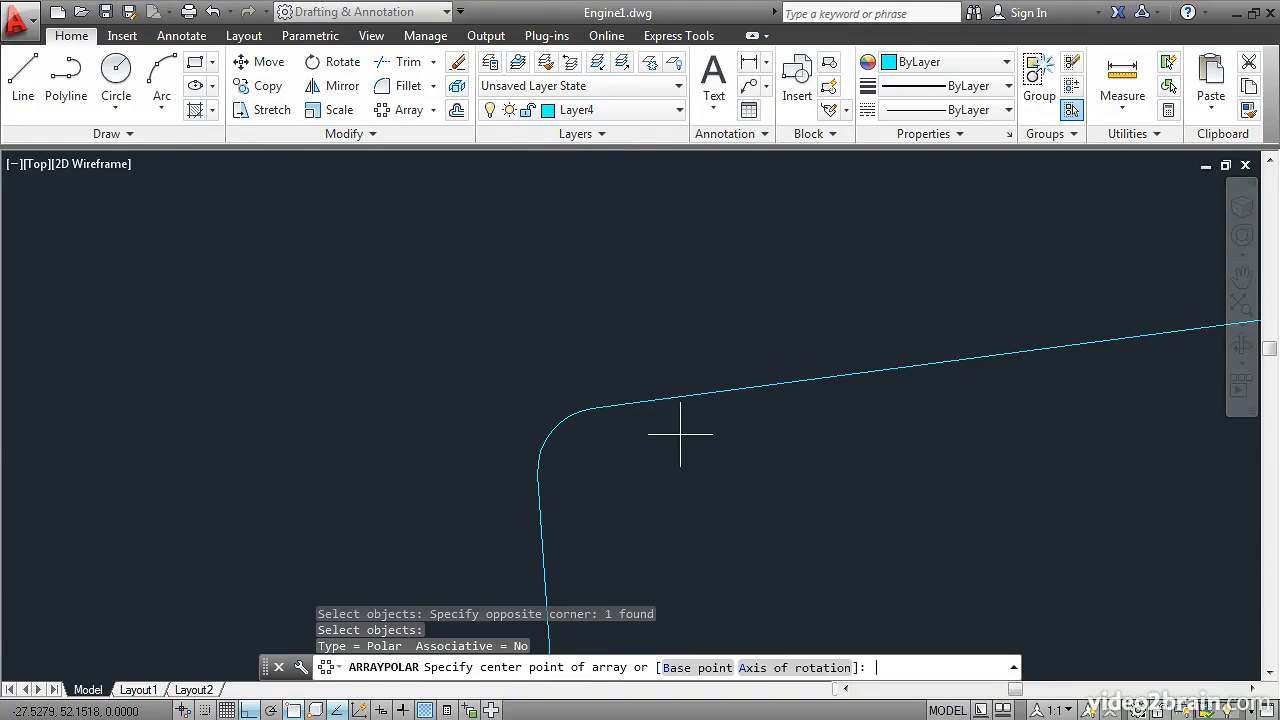
{"action": "scroll", "coordinate": [683, 434], "scroll_direction": "down", "scroll_amount": 4}
{"action": "scroll", "coordinate": [686, 437], "scroll_direction": "down", "scroll_amount": 2}
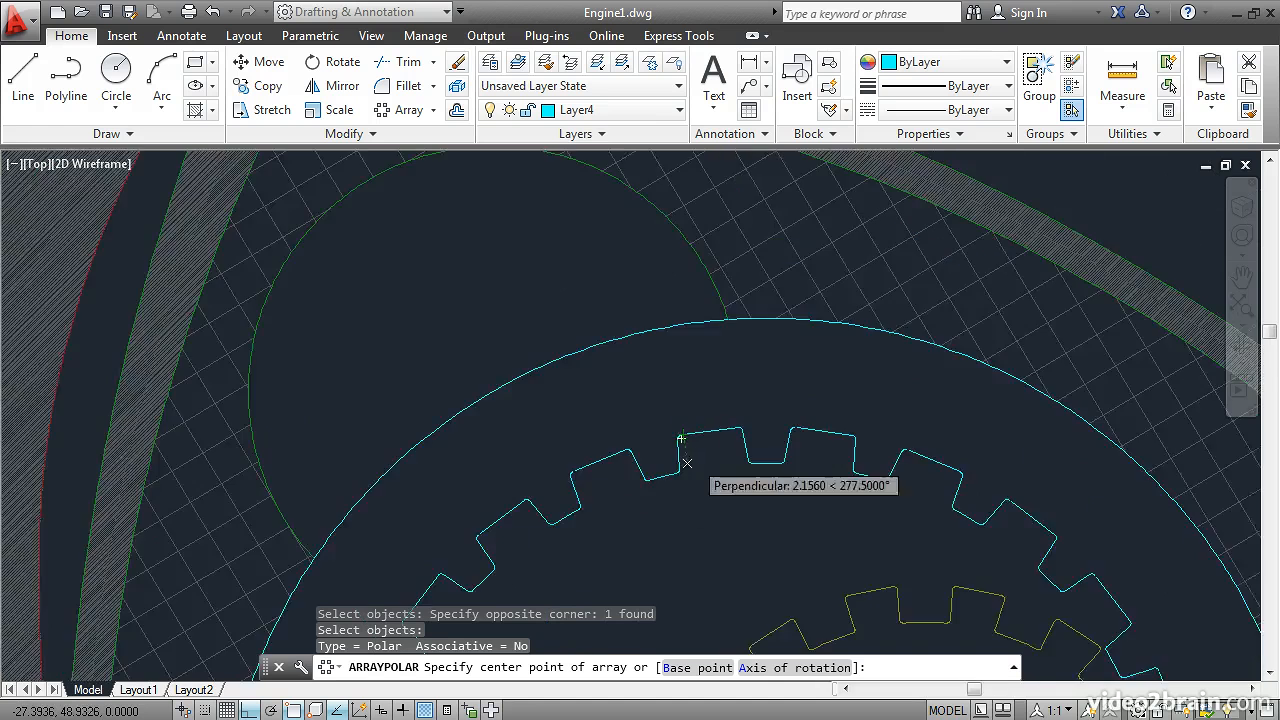
{"action": "middle_click_drag", "start_coordinate": [686, 443], "coordinate": [477, 283]}
{"action": "mouse_move", "coordinate": [491, 329]}
{"action": "middle_mouse_down"}
{"action": "mouse_move", "coordinate": [531, 260]}
{"action": "mouse_move", "coordinate": [545, 265]}
{"action": "middle_mouse_up"}
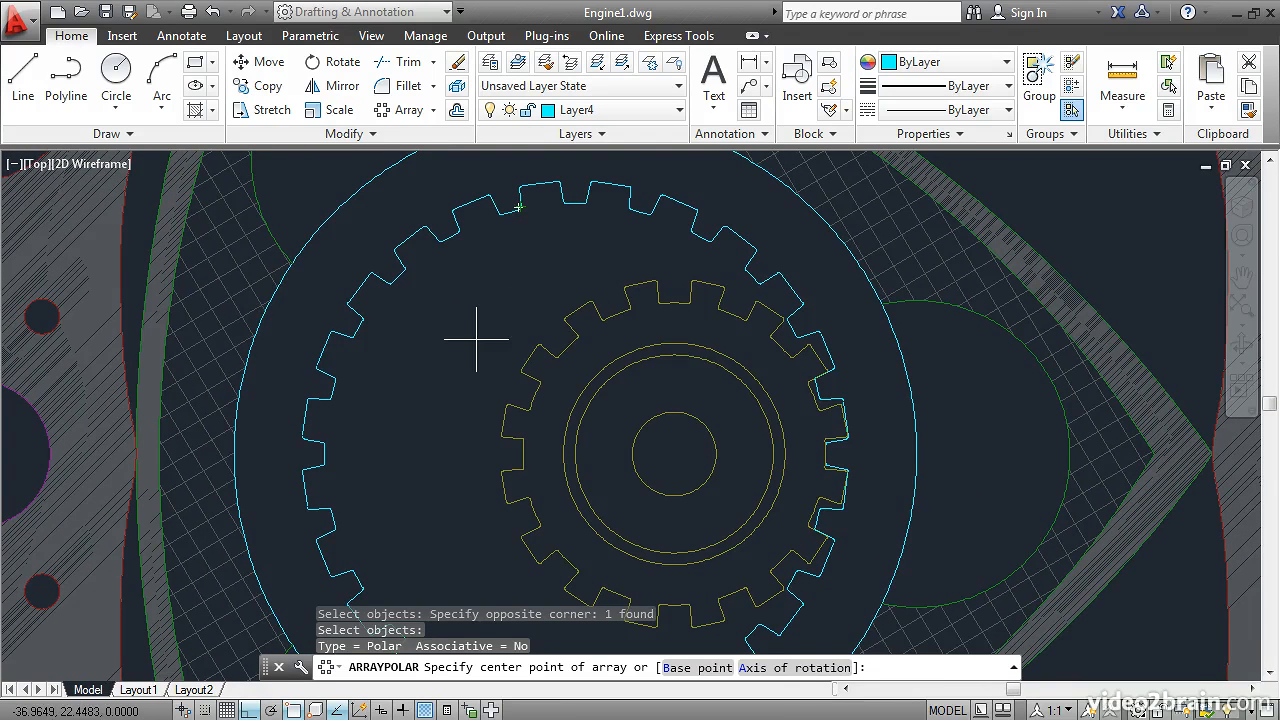
{"action": "right_click", "coordinate": [455, 286], "text": "shift"}
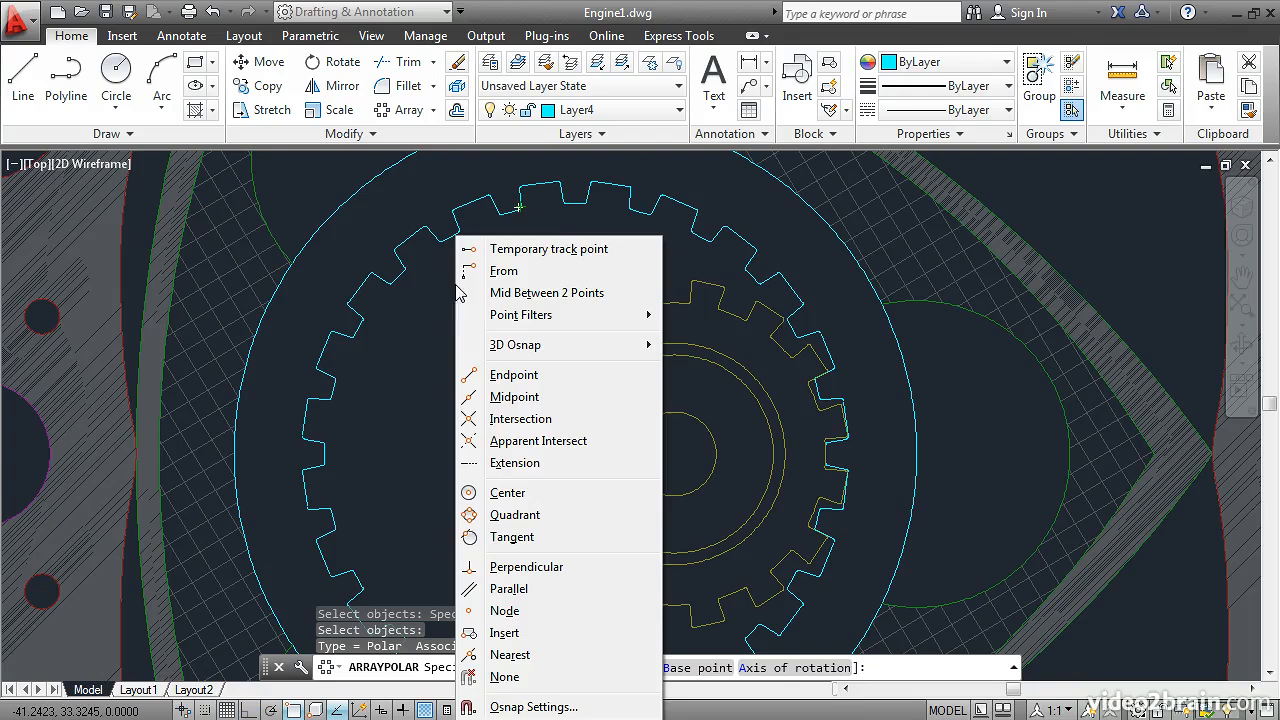
{"action": "left_click", "coordinate": [514, 514]}
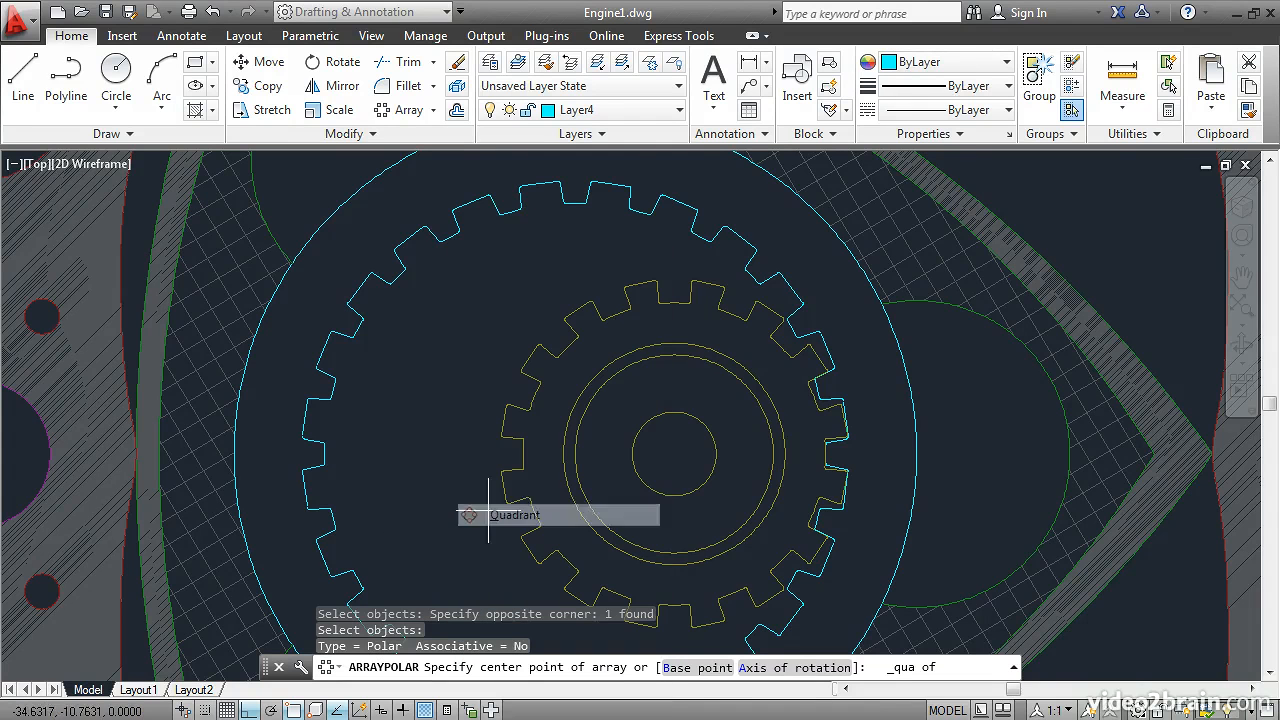
{"action": "left_click", "coordinate": [575, 454]}
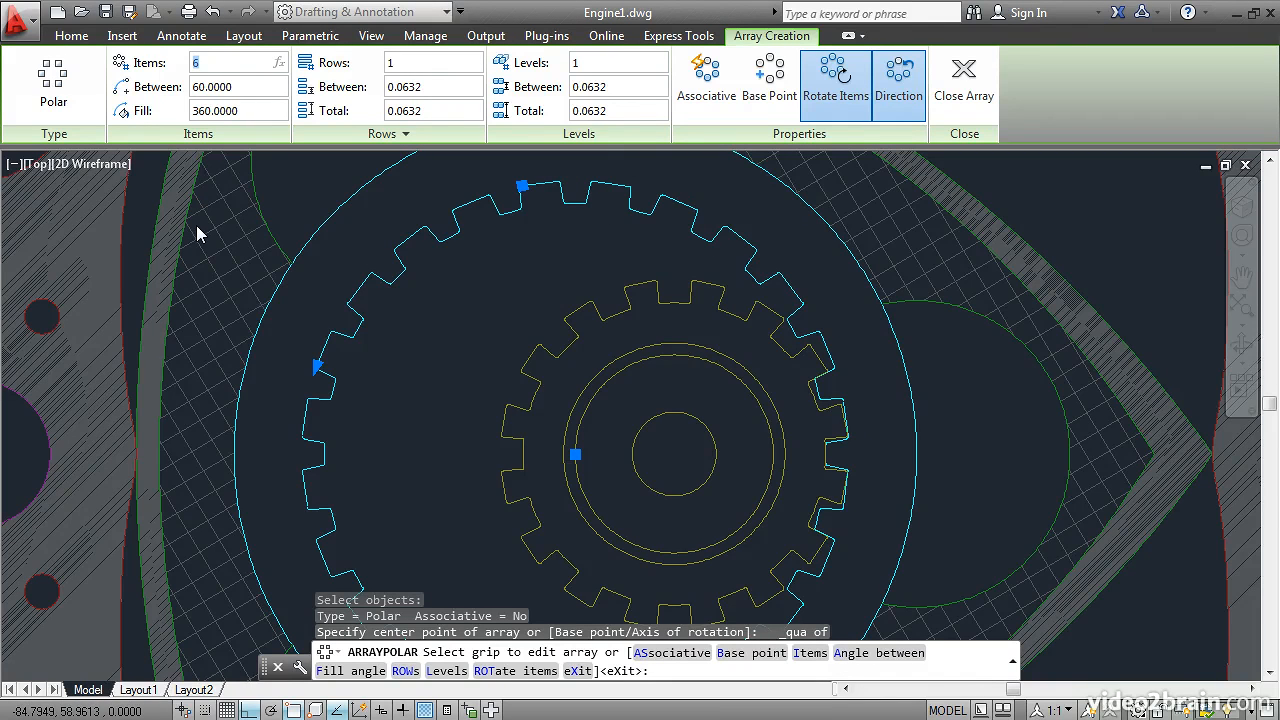
Step: Set the polar array of the bridging line to 24 items and finish it
{"action": "type", "text": "24"}
{"action": "key", "text": "Return"}
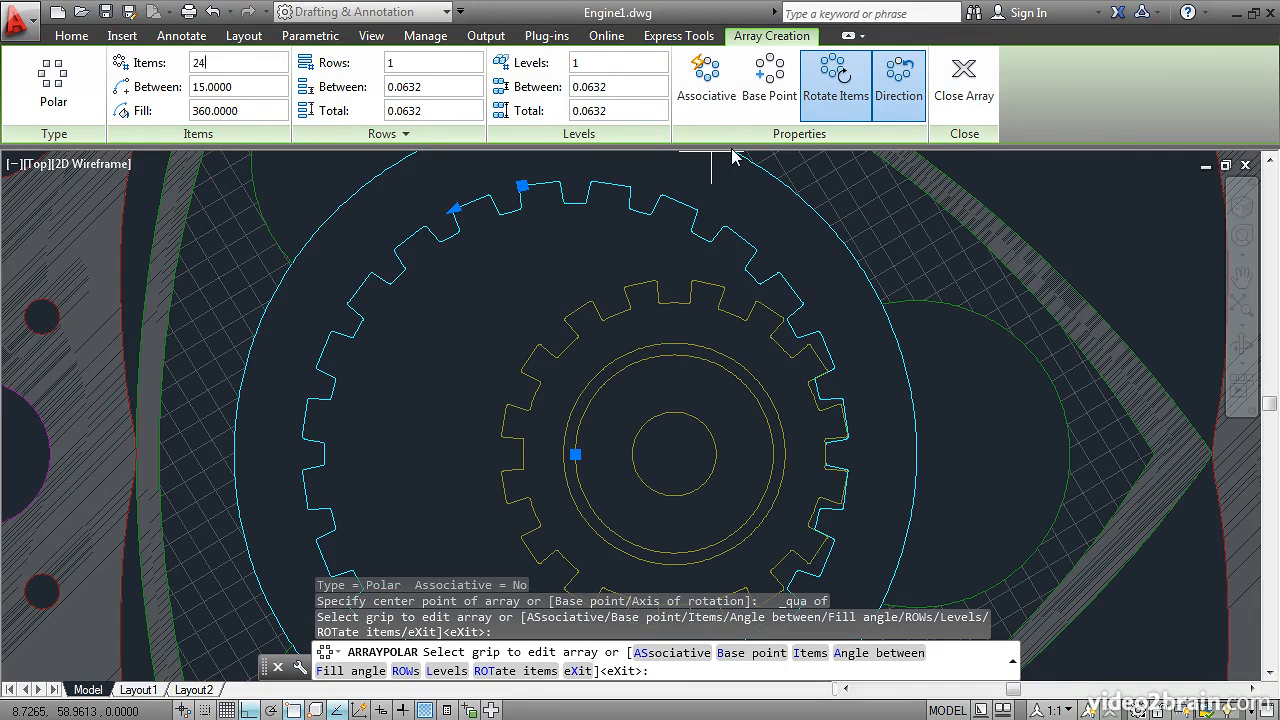
{"action": "left_click", "coordinate": [962, 82]}
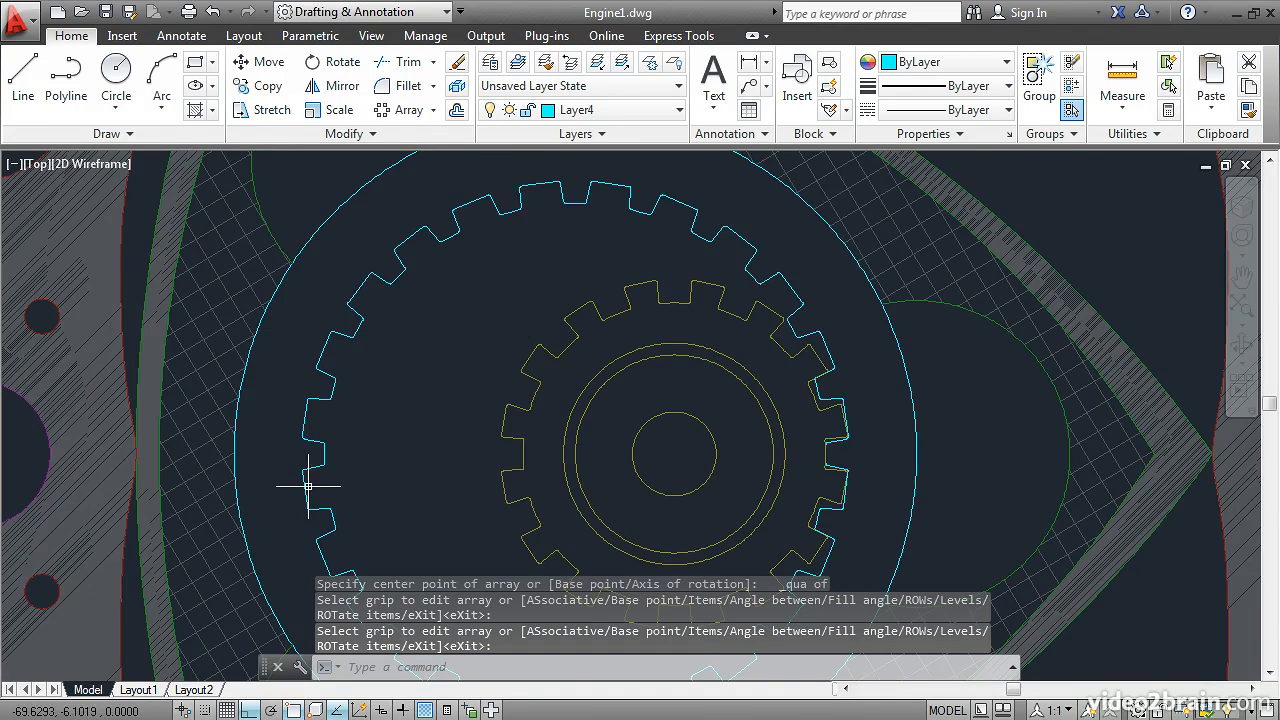
Step: Examine the tooth corners along the cyan gear outline to check that the arrayed lines bridge the gaps
{"action": "scroll", "coordinate": [300, 486], "scroll_direction": "up", "scroll_amount": 8}
{"action": "mouse_move", "coordinate": [294, 486]}
{"action": "middle_mouse_down"}
{"action": "mouse_move", "coordinate": [443, 357]}
{"action": "mouse_move", "coordinate": [475, 304]}
{"action": "middle_mouse_up"}
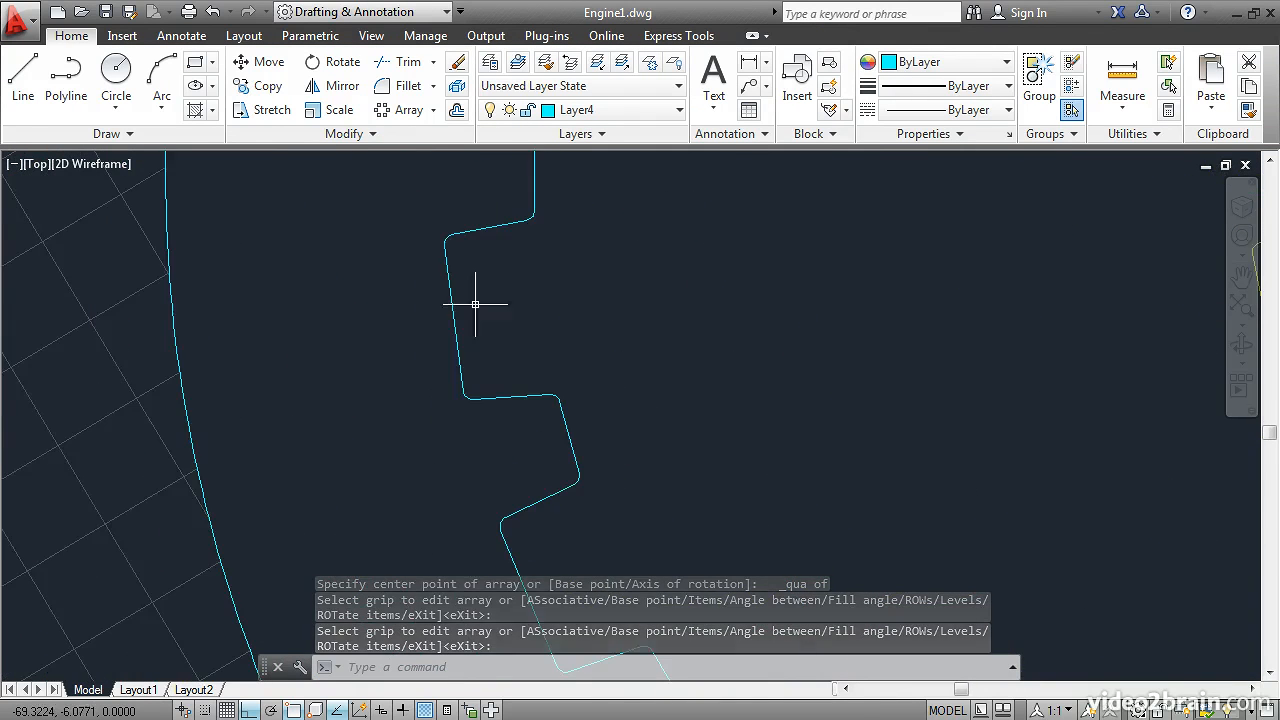
{"action": "scroll", "coordinate": [503, 329], "scroll_direction": "up", "scroll_amount": 4}
{"action": "scroll", "coordinate": [503, 329], "scroll_direction": "down", "scroll_amount": 2}
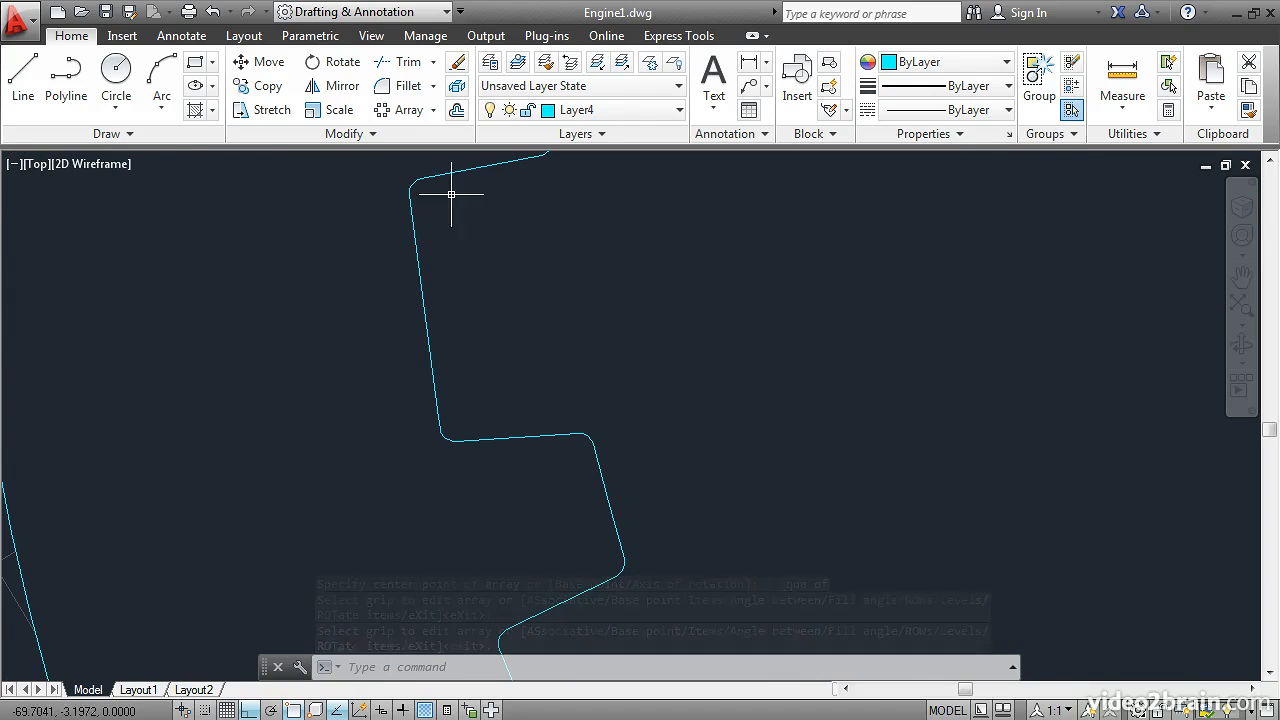
{"action": "scroll", "coordinate": [731, 376], "scroll_direction": "down", "scroll_amount": 4}
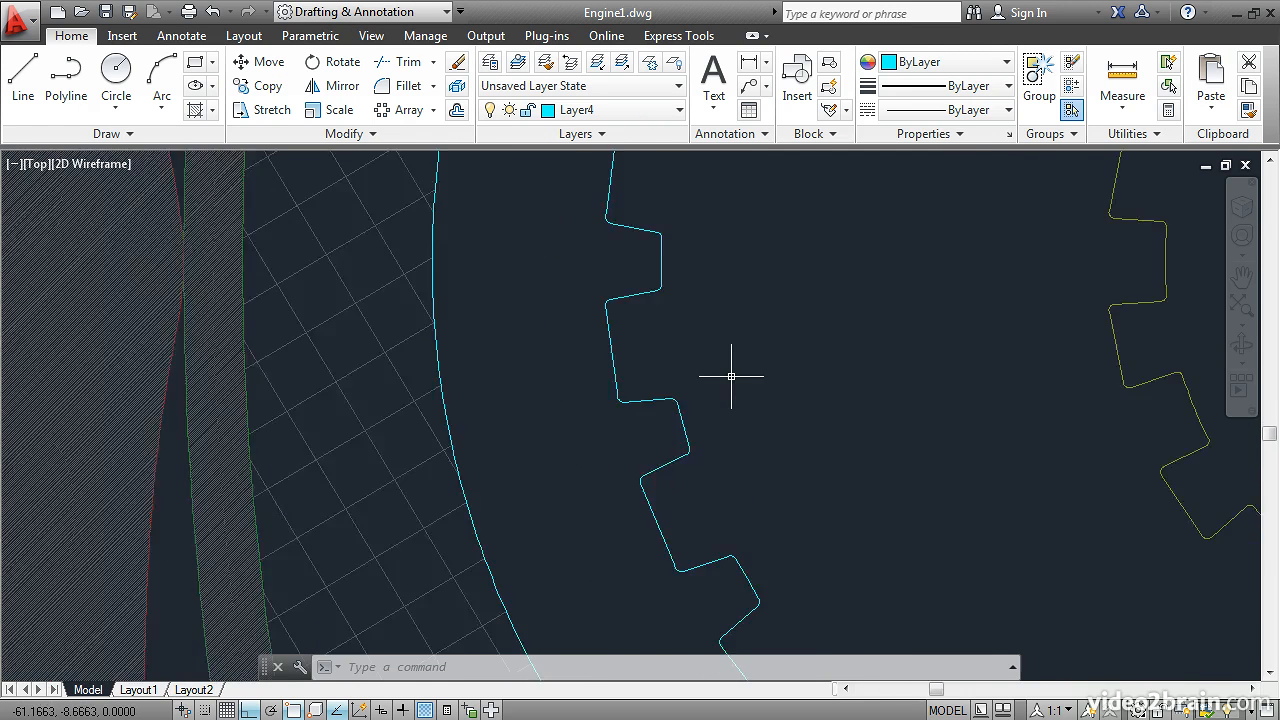
{"action": "scroll", "coordinate": [731, 376], "scroll_direction": "down", "scroll_amount": 4}
{"action": "mouse_move", "coordinate": [792, 353]}
{"action": "middle_mouse_down"}
{"action": "mouse_move", "coordinate": [531, 439]}
{"action": "mouse_move", "coordinate": [574, 409]}
{"action": "middle_mouse_up"}
{"action": "scroll", "coordinate": [531, 439], "scroll_direction": "down", "scroll_amount": 2}
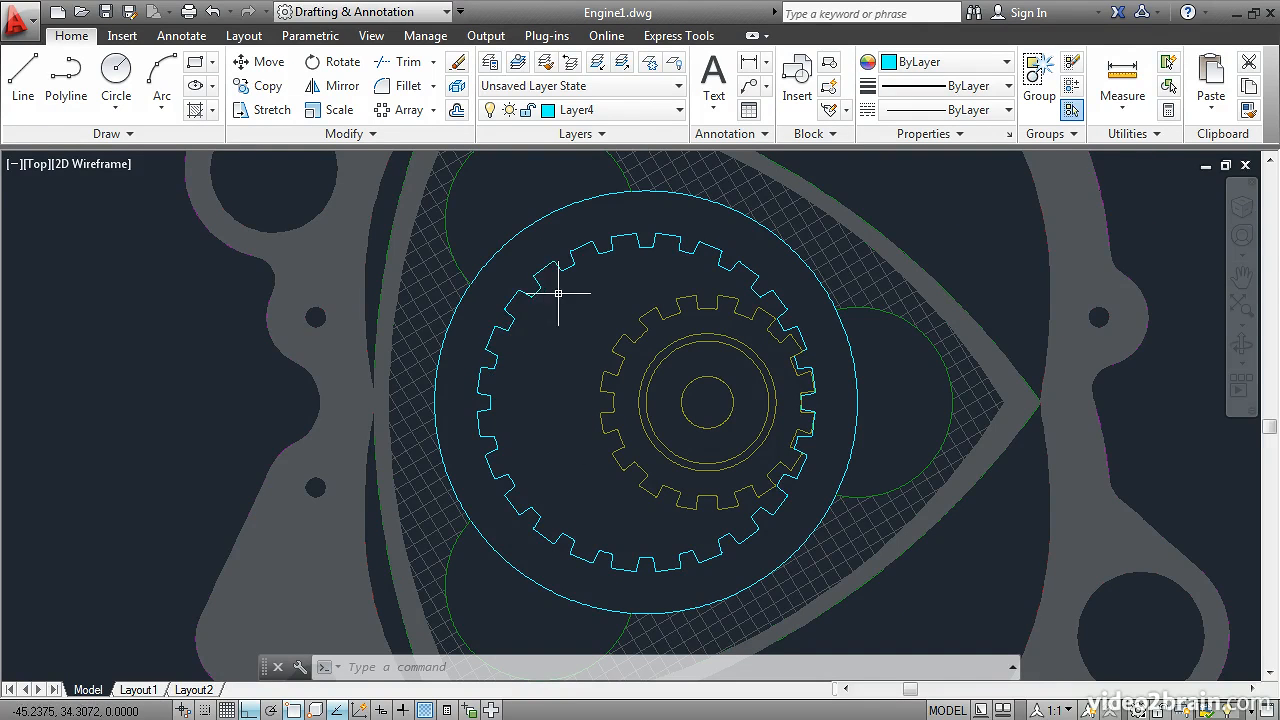
Step: Try to join all the segments of the cyan gear's inner toothed outline by window-selecting the whole outline
{"action": "left_click", "coordinate": [357, 137]}
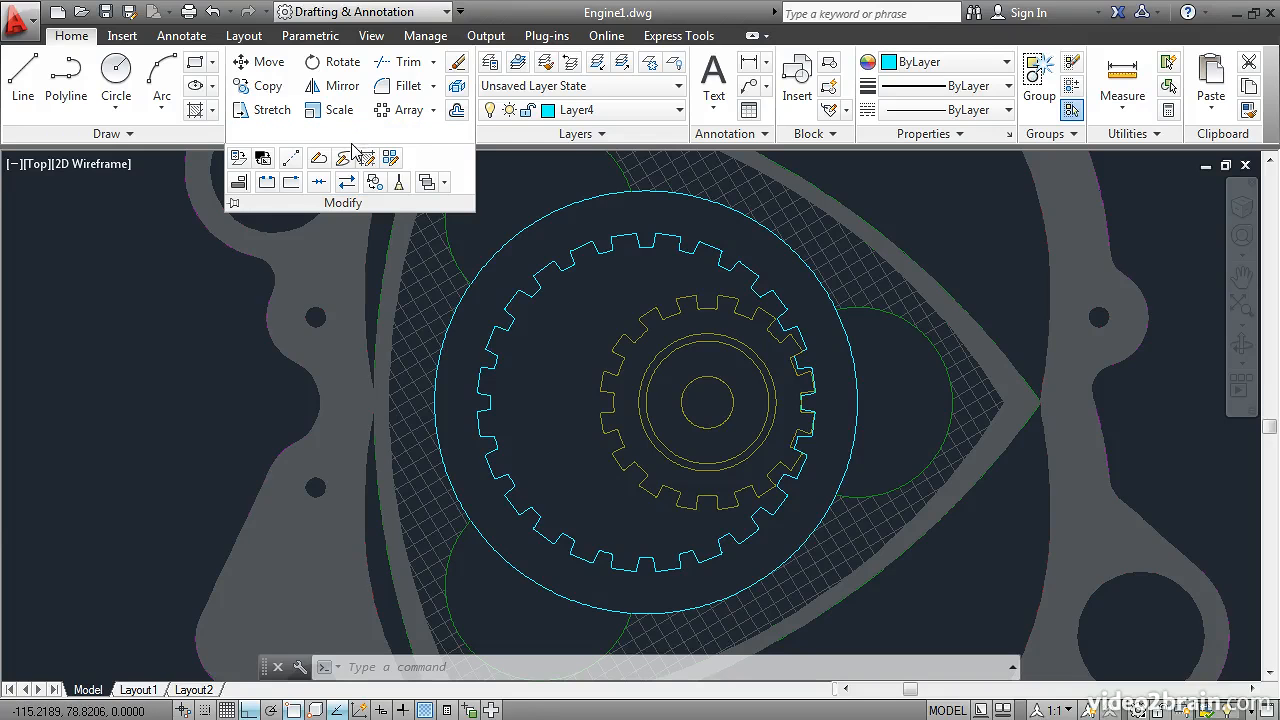
{"action": "left_click", "coordinate": [318, 183]}
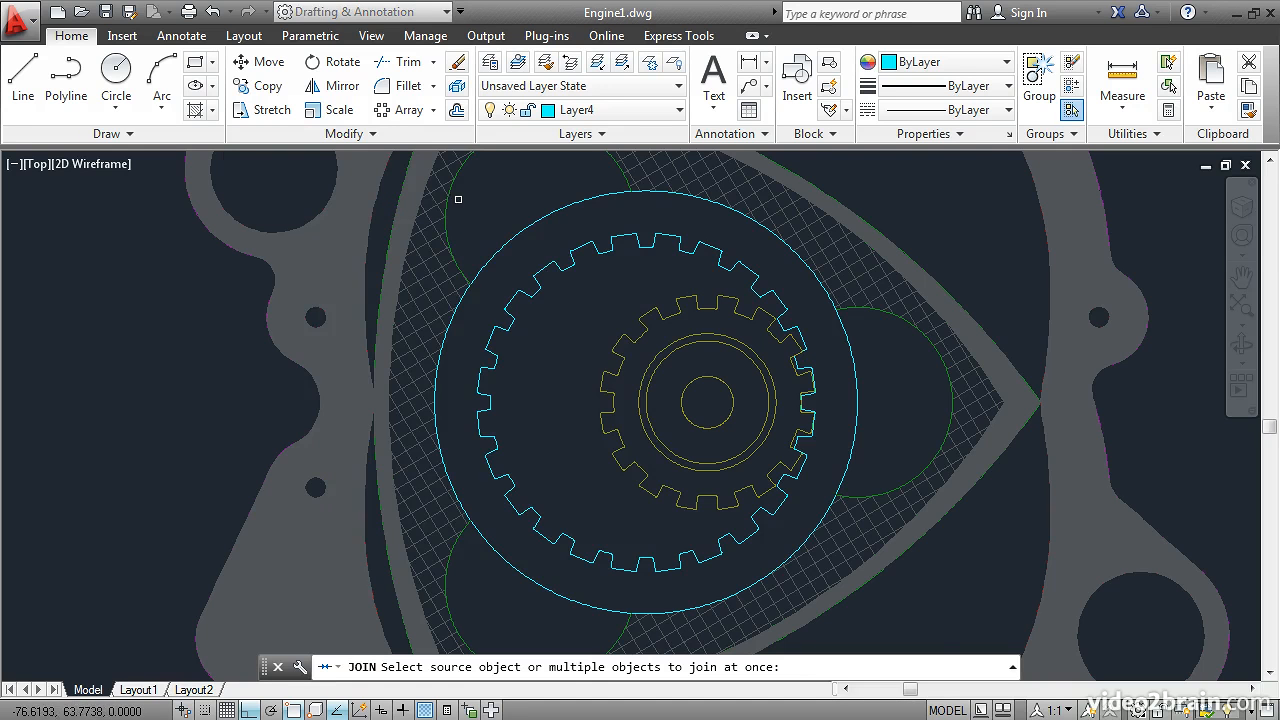
{"action": "left_click", "coordinate": [458, 199]}
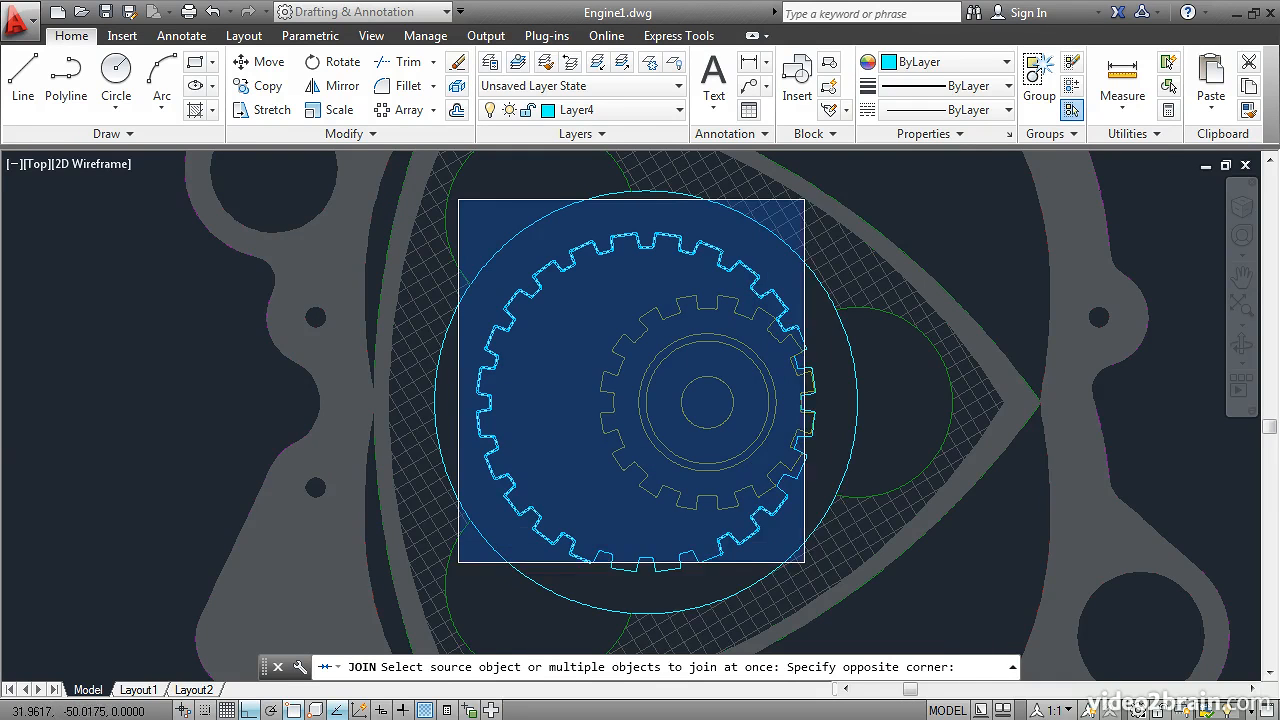
{"action": "left_click", "coordinate": [846, 582]}
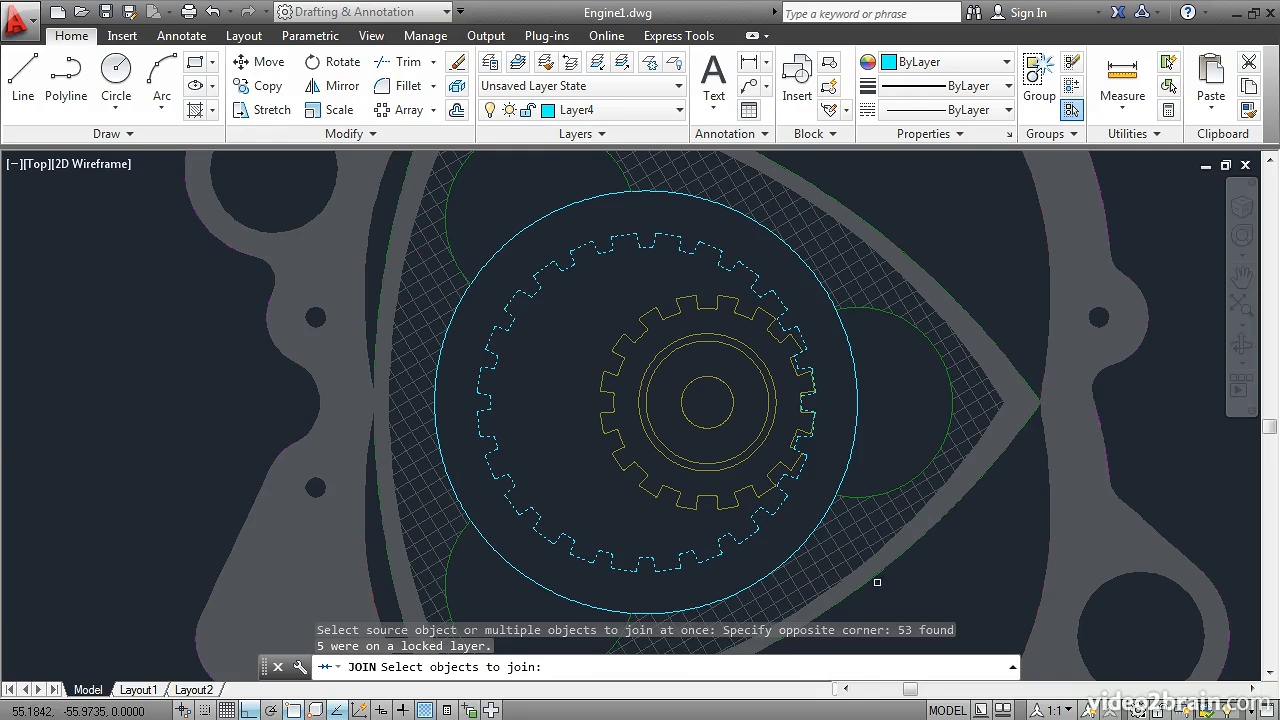
{"action": "key", "text": "Return"}
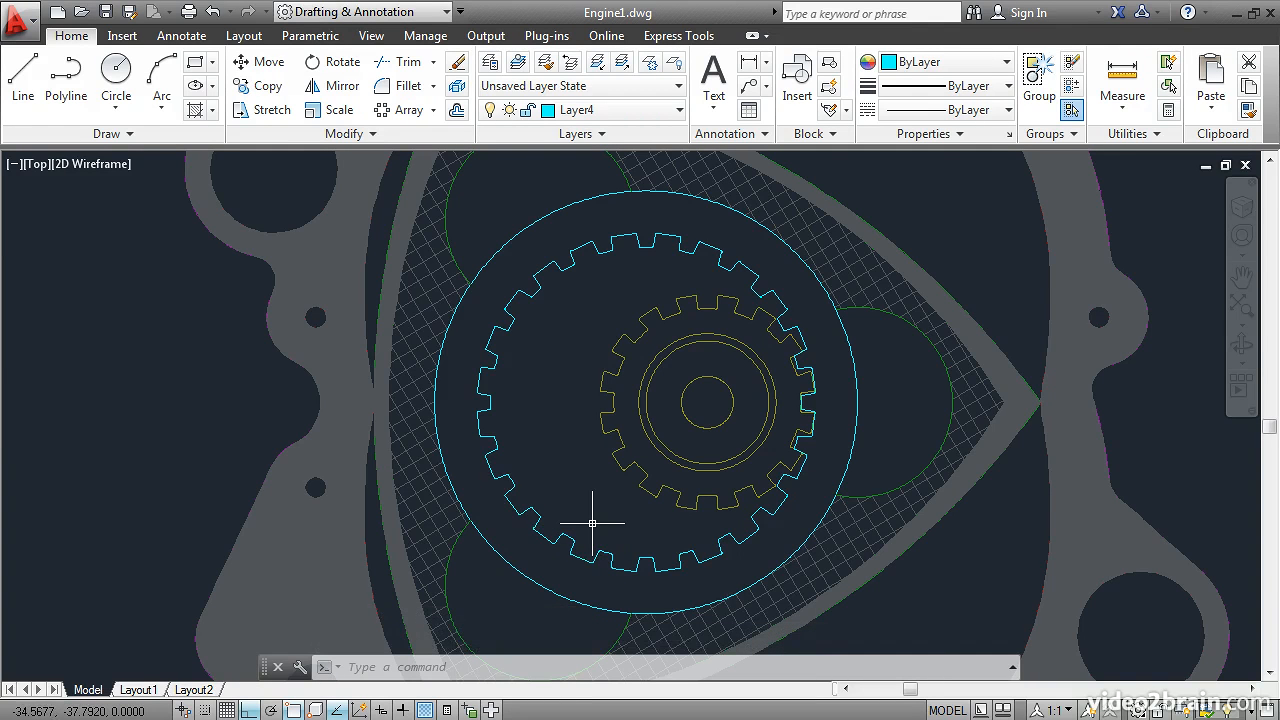
Step: Join the line and arc segments of the inner toothed cyan outline into a single polyline
{"action": "type", "text": "j"}
{"action": "key", "text": "Return"}
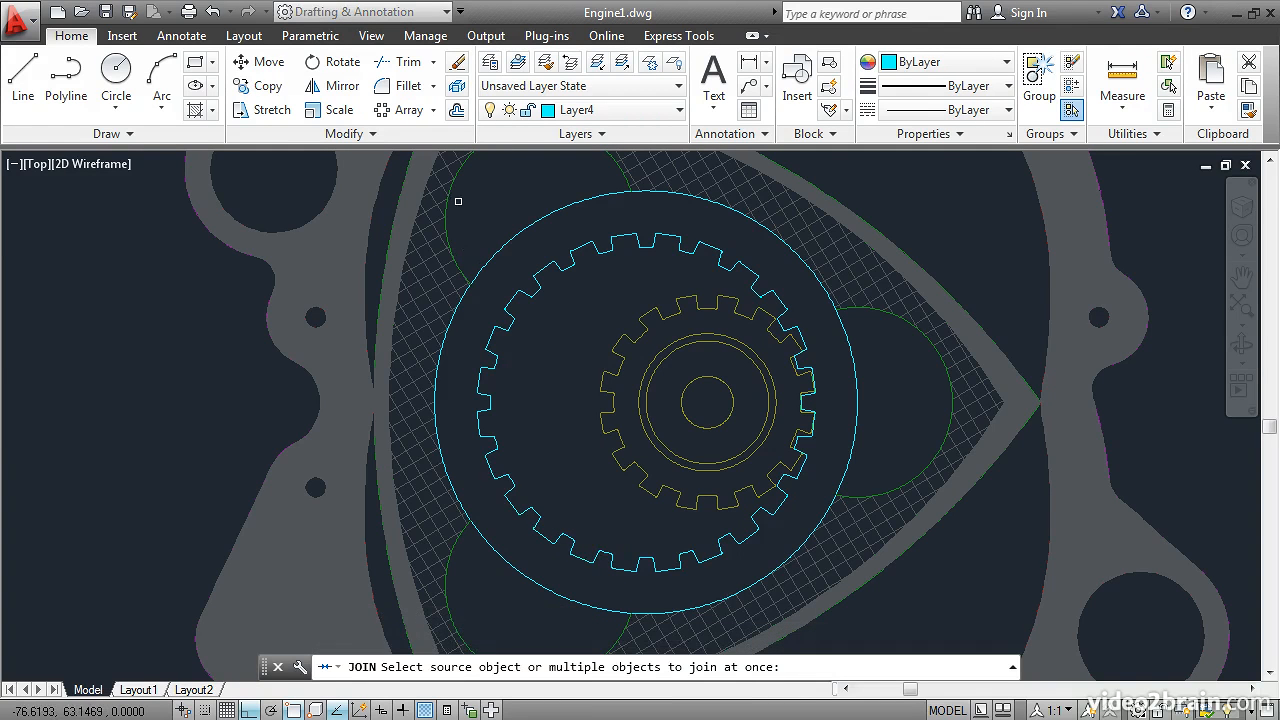
{"action": "left_click", "coordinate": [458, 201]}
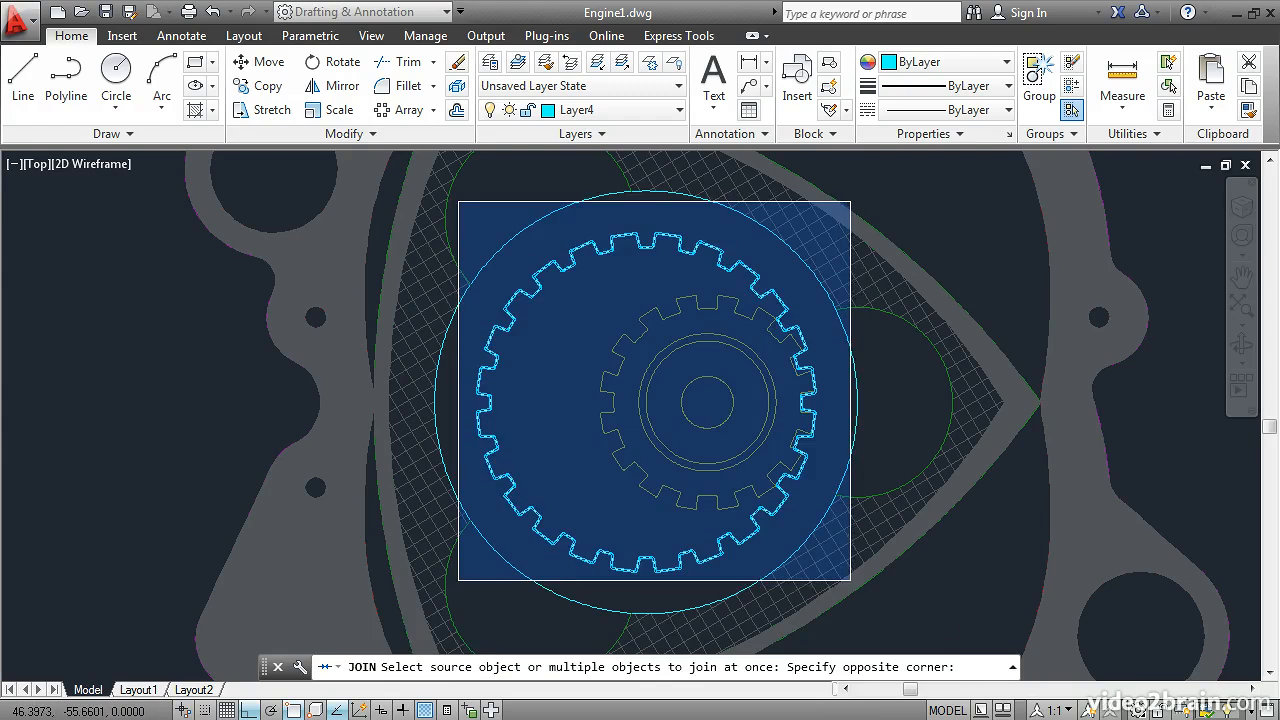
{"action": "left_click", "coordinate": [850, 580]}
{"action": "key", "text": "Return"}
{"action": "mouse_move", "coordinate": [718, 553]}
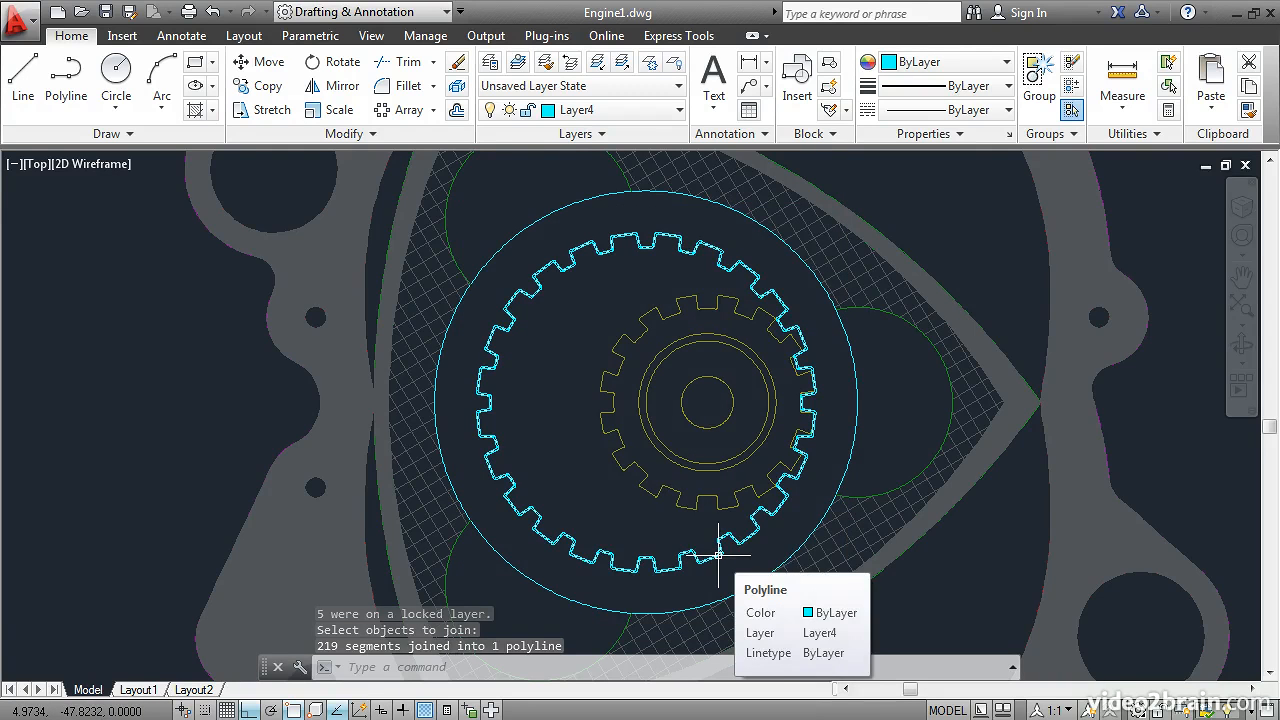
Step: Restore the isolated layers and start a hatch with the toothed polyline and the surrounding cyan circle as selected boundary objects
{"action": "left_click", "coordinate": [622, 64]}
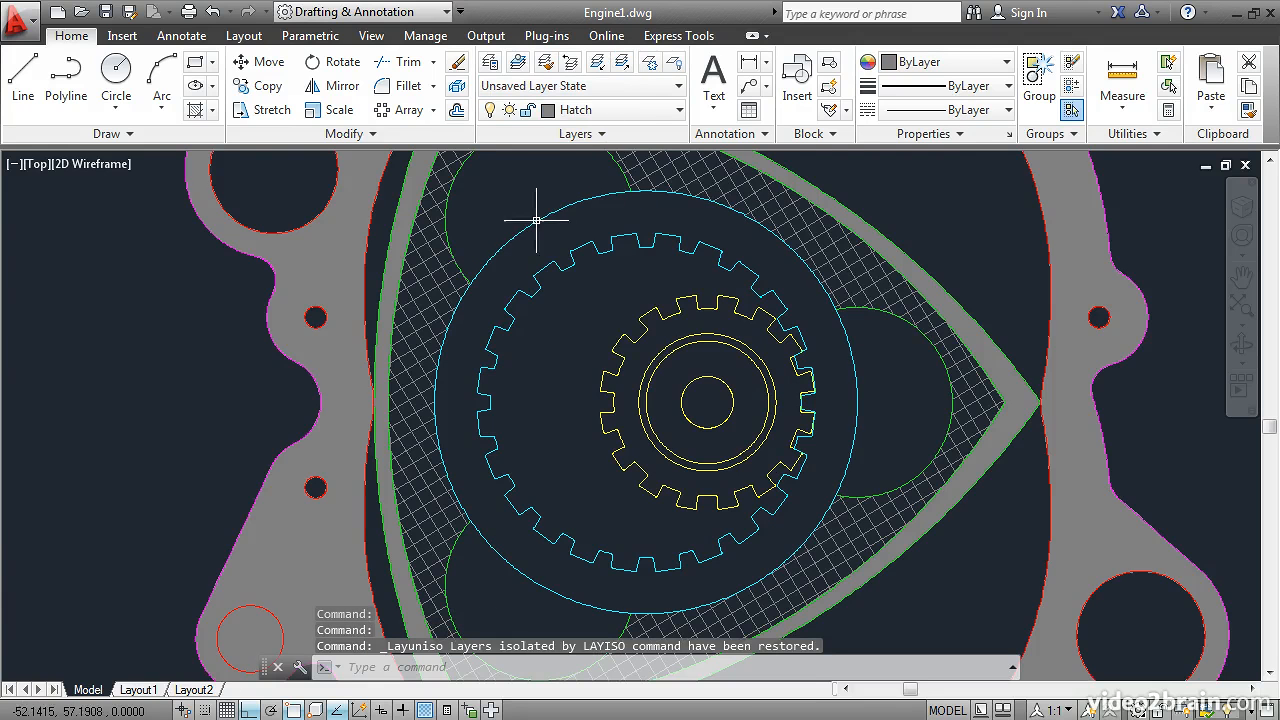
{"action": "left_click", "coordinate": [198, 118]}
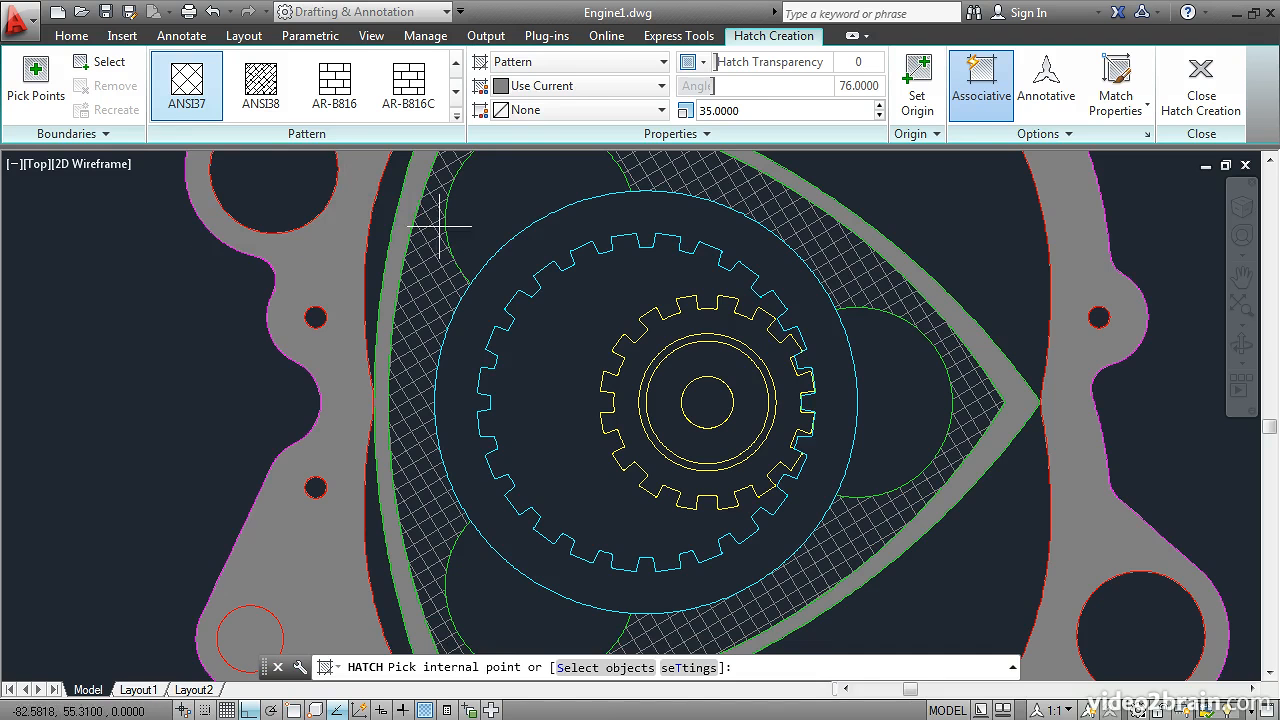
{"action": "left_click", "coordinate": [104, 62]}
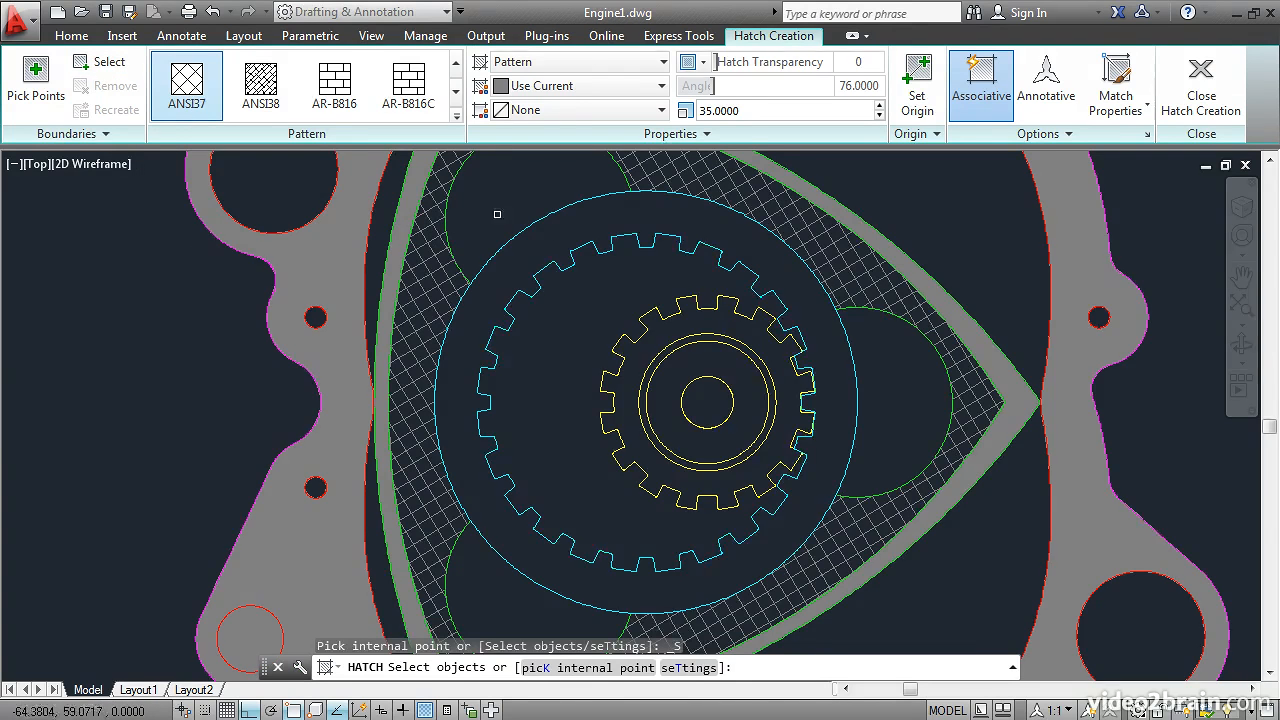
{"action": "left_click", "coordinate": [576, 241]}
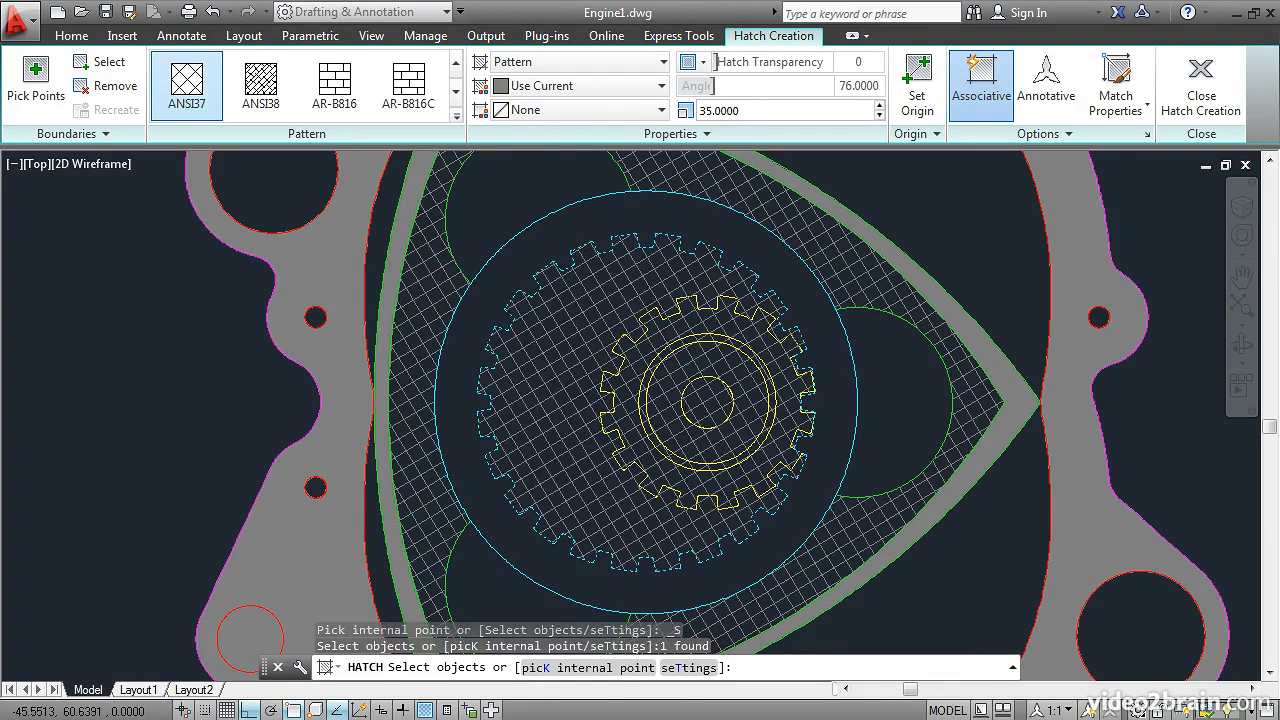
{"action": "left_click", "coordinate": [560, 209]}
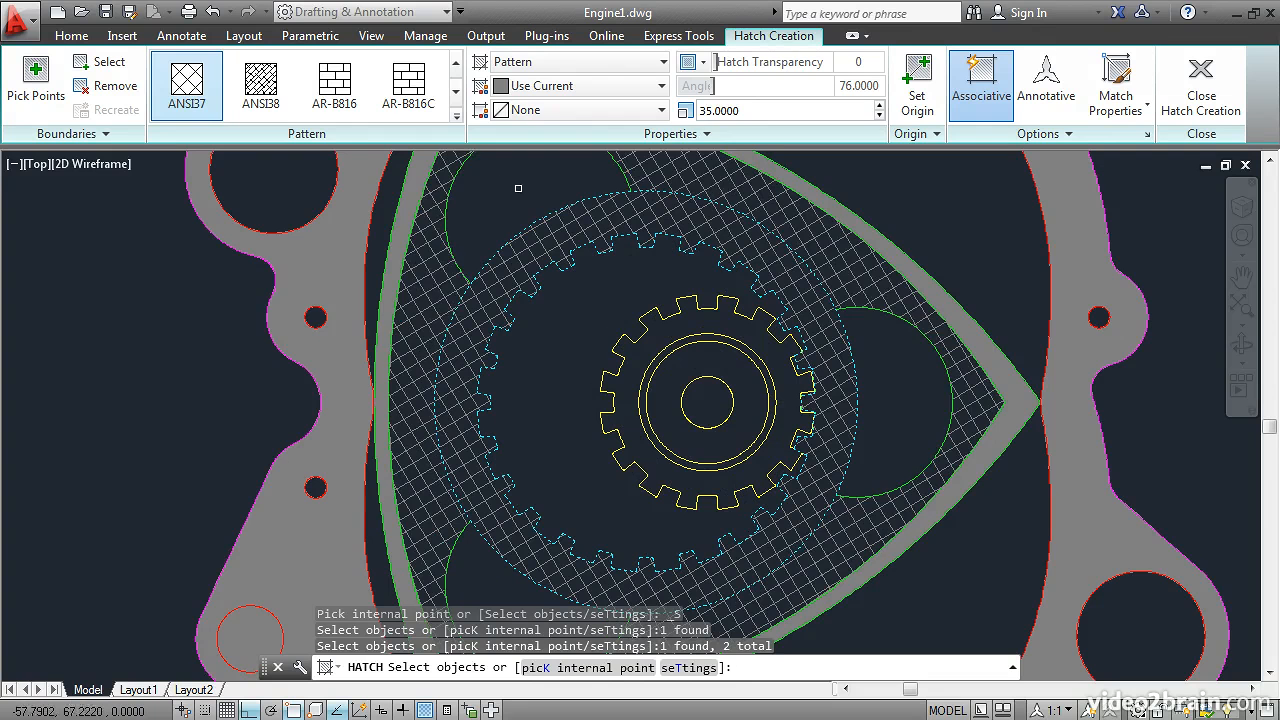
Step: Change the pattern of the gear ring's hatch to DOTS
{"action": "left_click", "coordinate": [456, 117]}
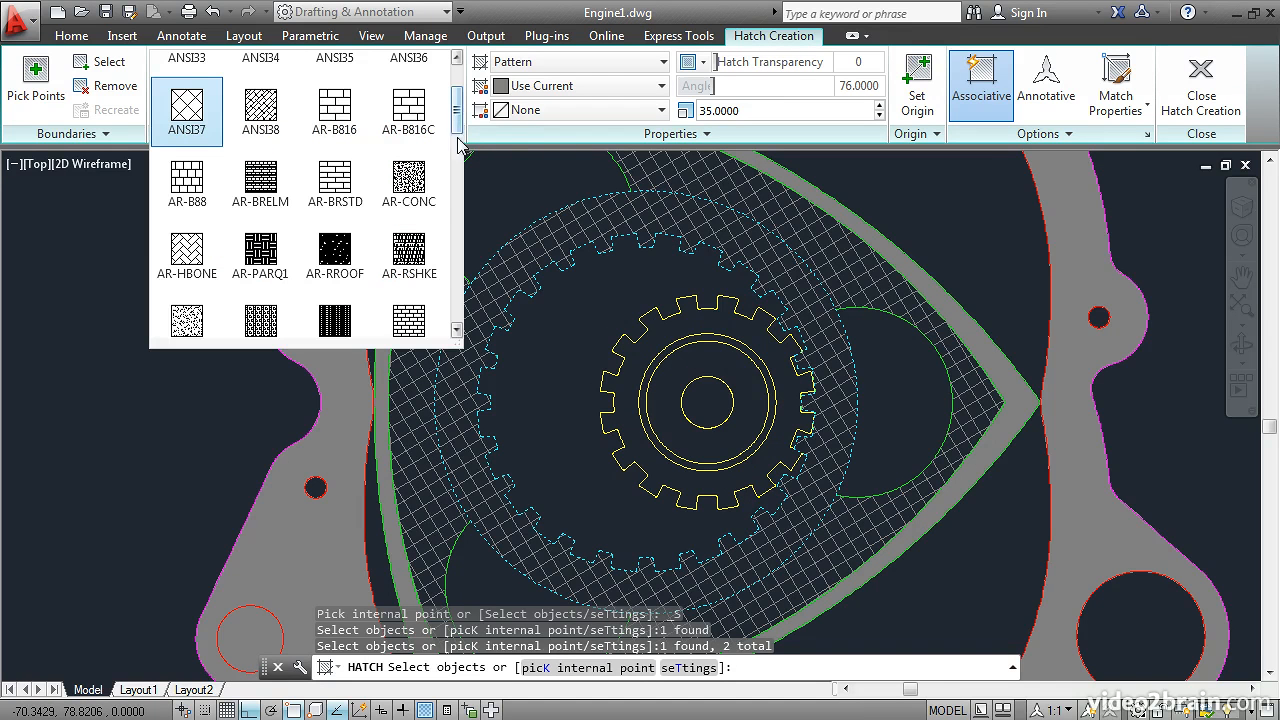
{"action": "mouse_move", "coordinate": [455, 140]}
{"action": "left_mouse_down"}
{"action": "mouse_move", "coordinate": [456, 181]}
{"action": "mouse_move", "coordinate": [457, 163]}
{"action": "left_mouse_up"}
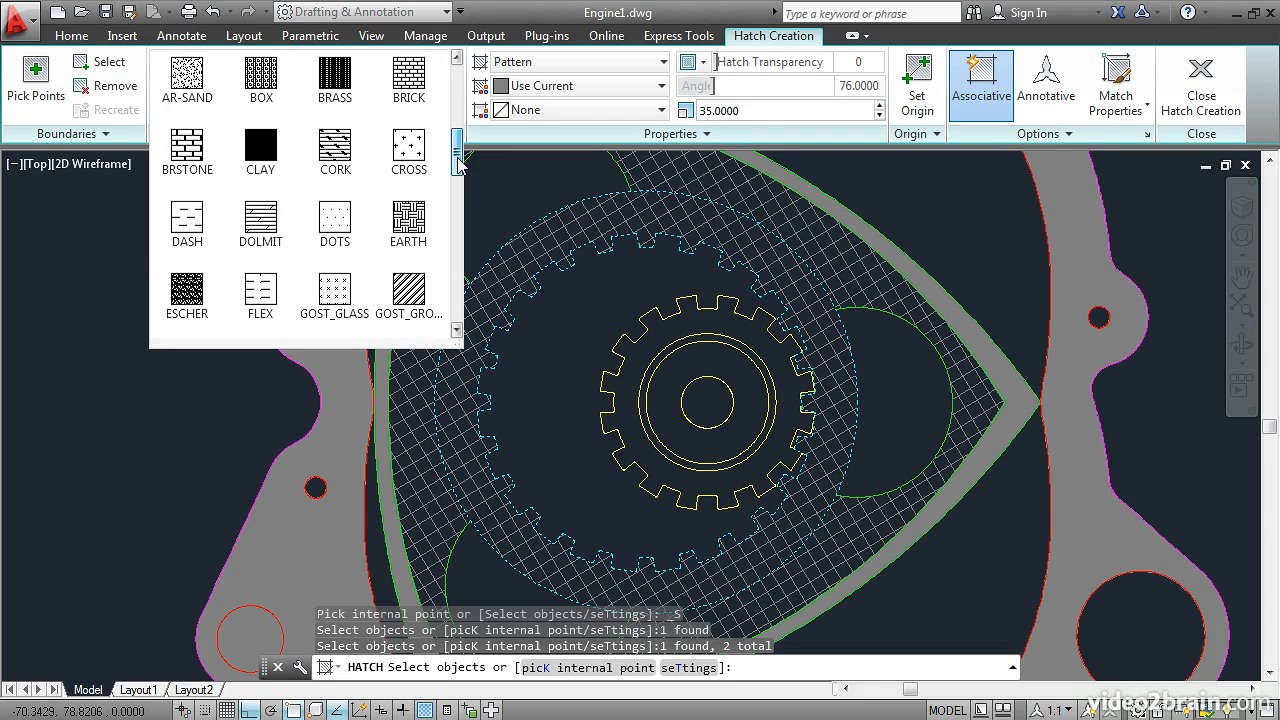
{"action": "left_click", "coordinate": [336, 222]}
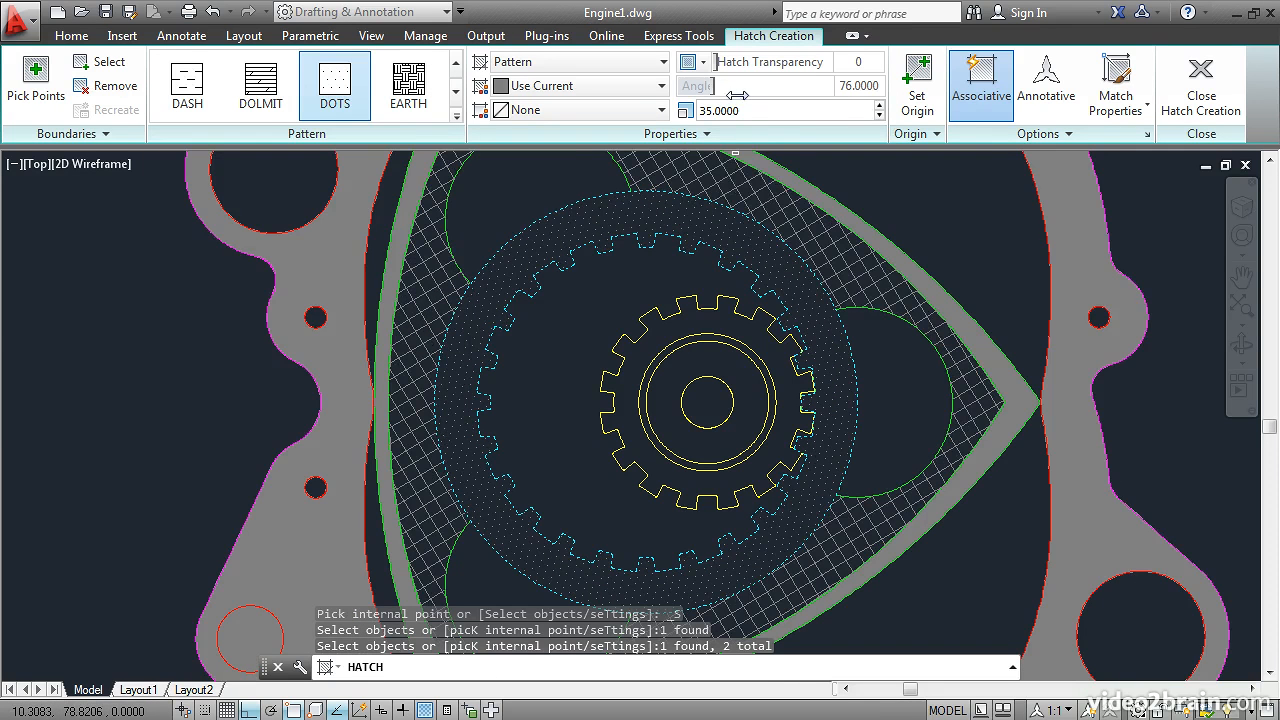
Step: Try a transparency of 19 on the dotted hatch, toggle the transparency display, and reset the transparency to 0
{"action": "mouse_move", "coordinate": [722, 65]}
{"action": "left_mouse_down"}
{"action": "mouse_move", "coordinate": [823, 66]}
{"action": "mouse_move", "coordinate": [735, 64]}
{"action": "mouse_move", "coordinate": [748, 65]}
{"action": "left_mouse_up"}
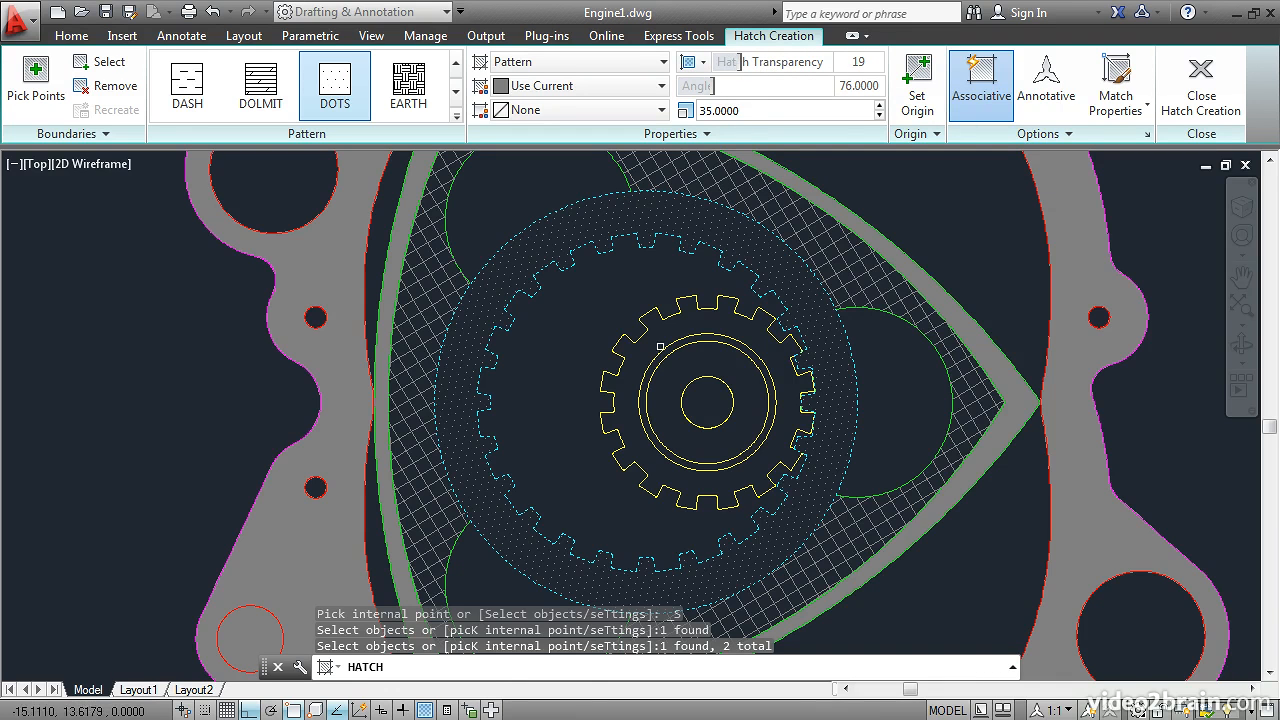
{"action": "left_click", "coordinate": [425, 710]}
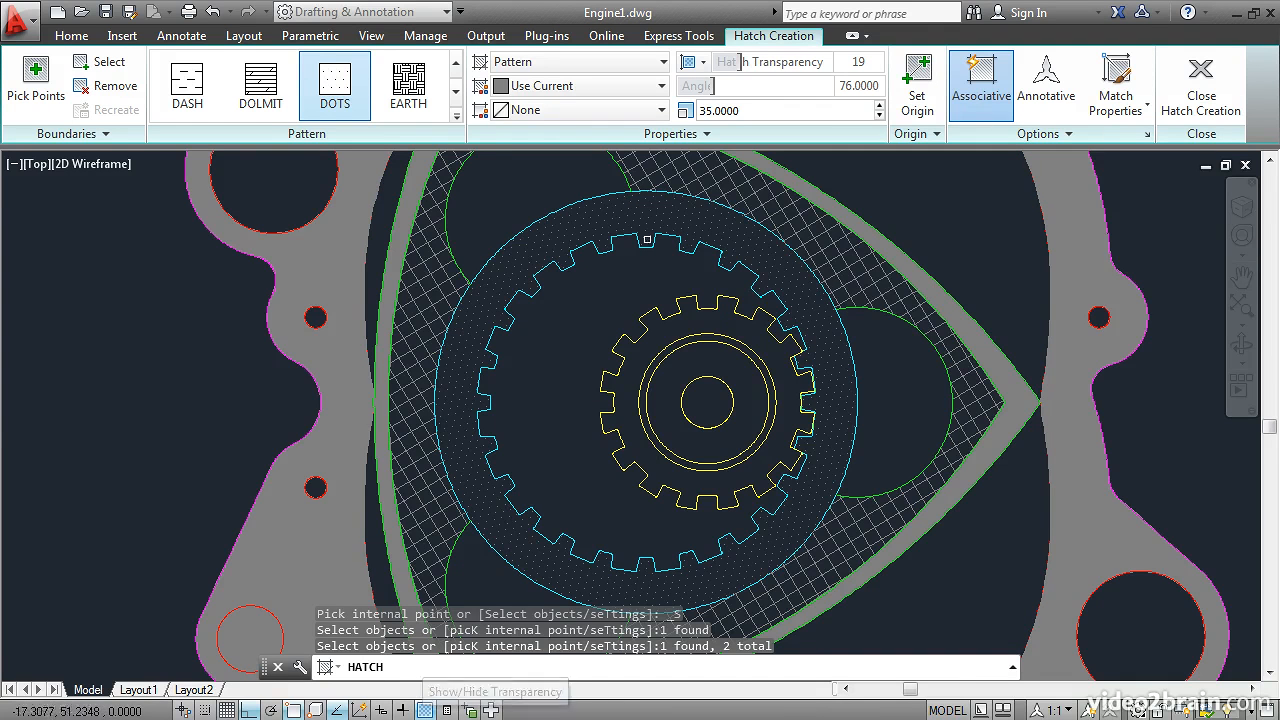
{"action": "mouse_move", "coordinate": [741, 62]}
{"action": "left_mouse_down"}
{"action": "mouse_move", "coordinate": [846, 66]}
{"action": "mouse_move", "coordinate": [735, 77]}
{"action": "left_mouse_up"}
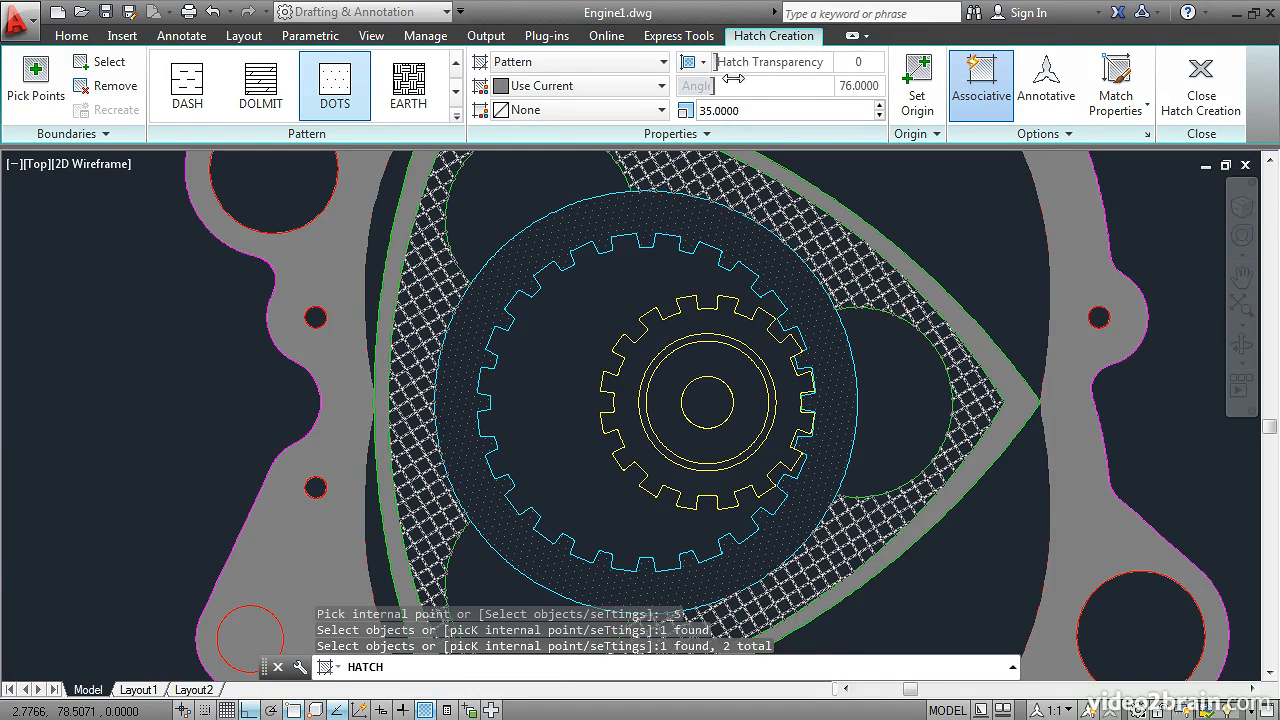
Step: Set the dotted hatch's color to White and its transparency to 37, and finish the hatch
{"action": "left_click", "coordinate": [574, 88]}
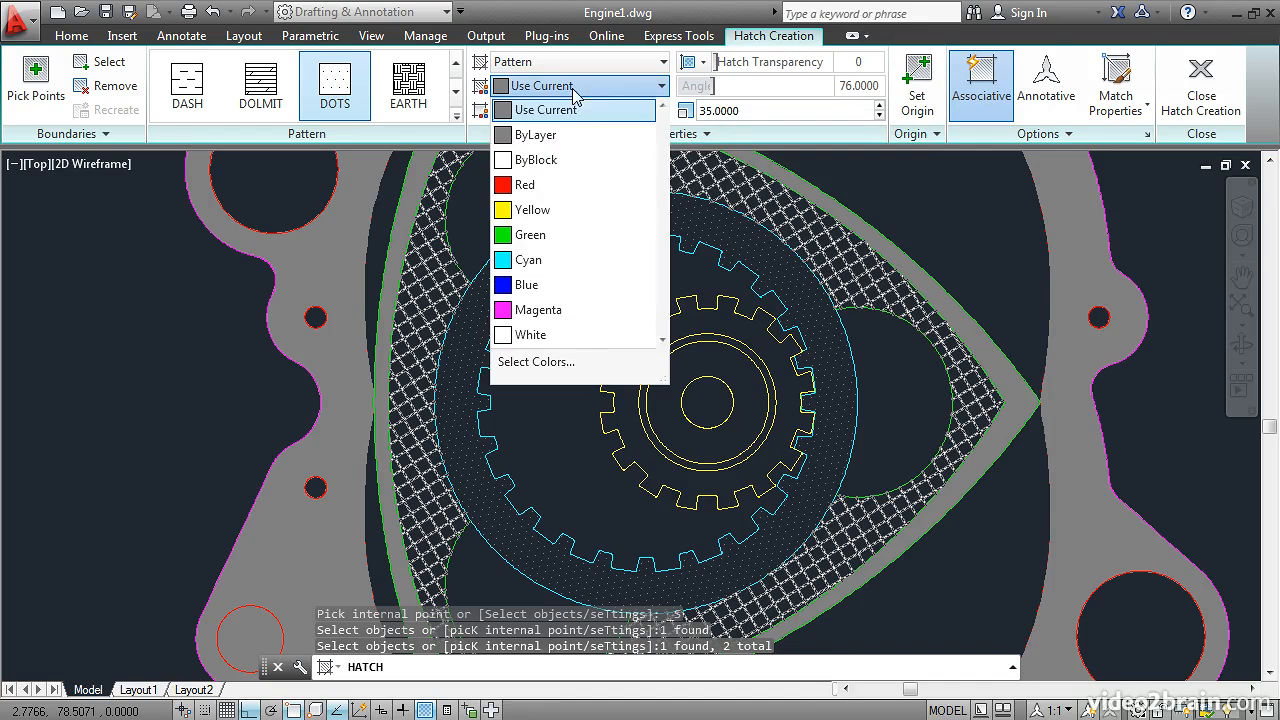
{"action": "left_click", "coordinate": [538, 335]}
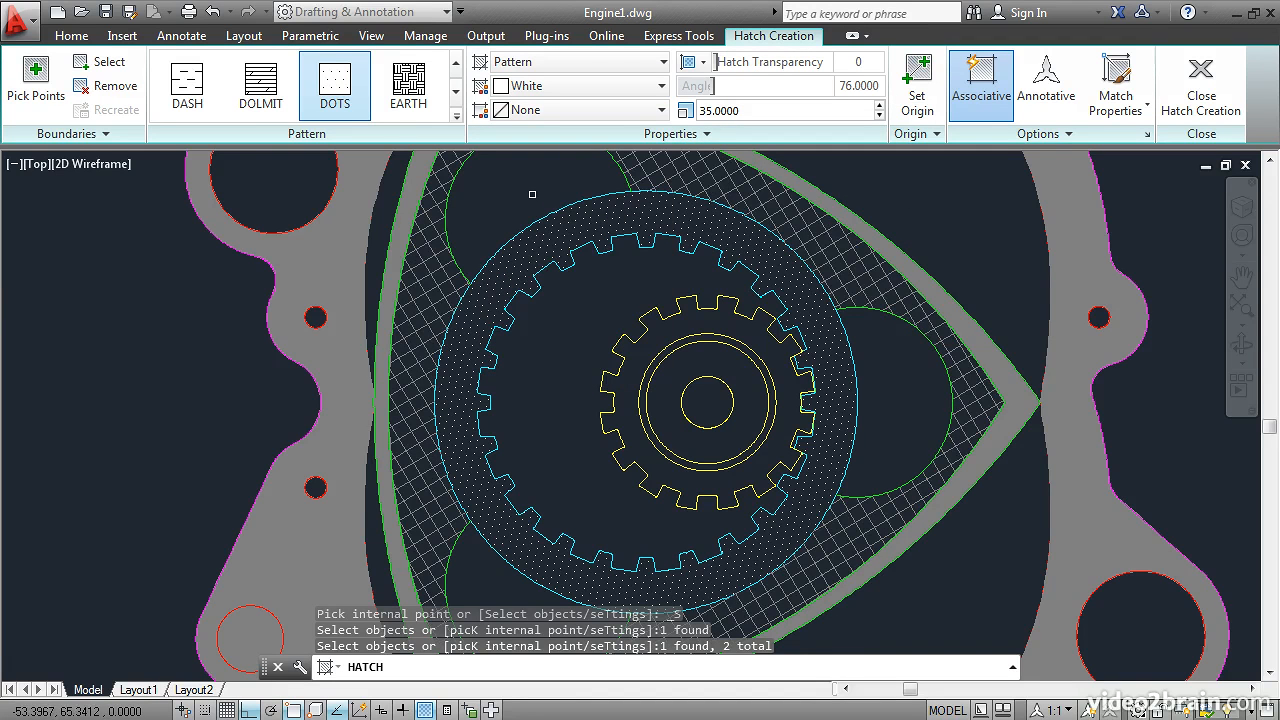
{"action": "mouse_move", "coordinate": [716, 62]}
{"action": "left_mouse_down"}
{"action": "mouse_move", "coordinate": [762, 65]}
{"action": "mouse_move", "coordinate": [768, 86]}
{"action": "left_mouse_up"}
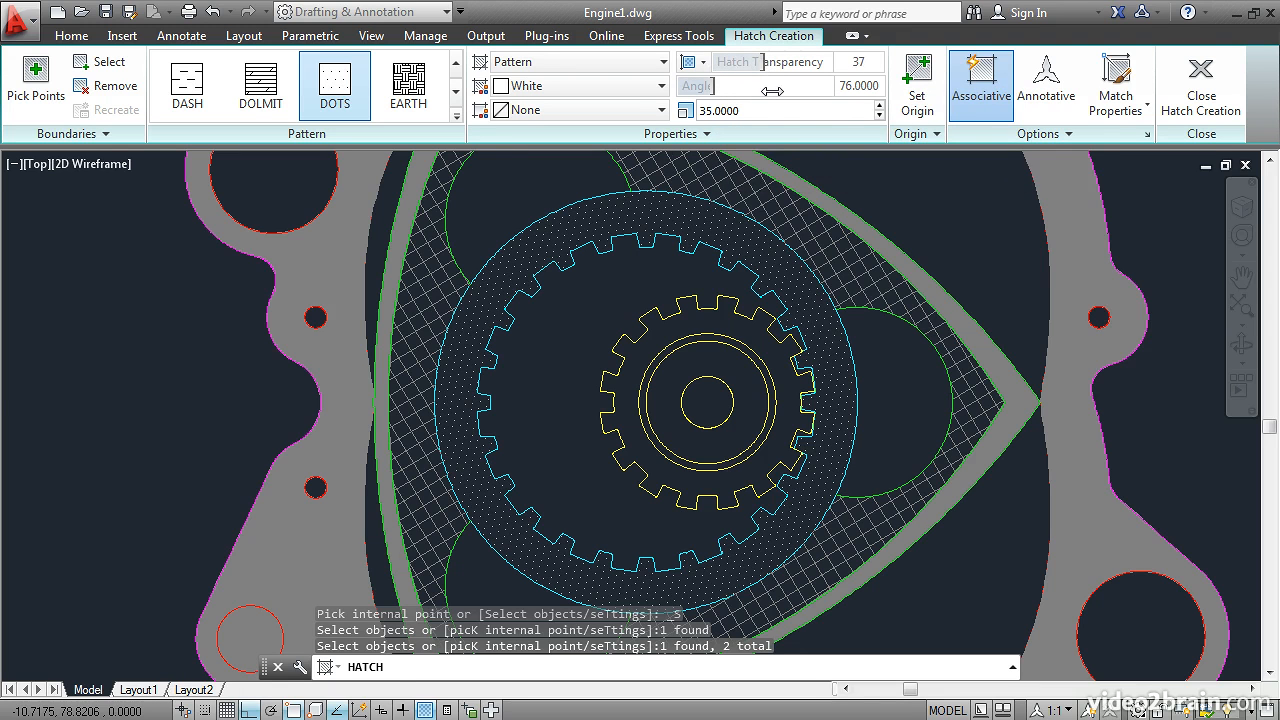
{"action": "left_click", "coordinate": [1199, 100]}
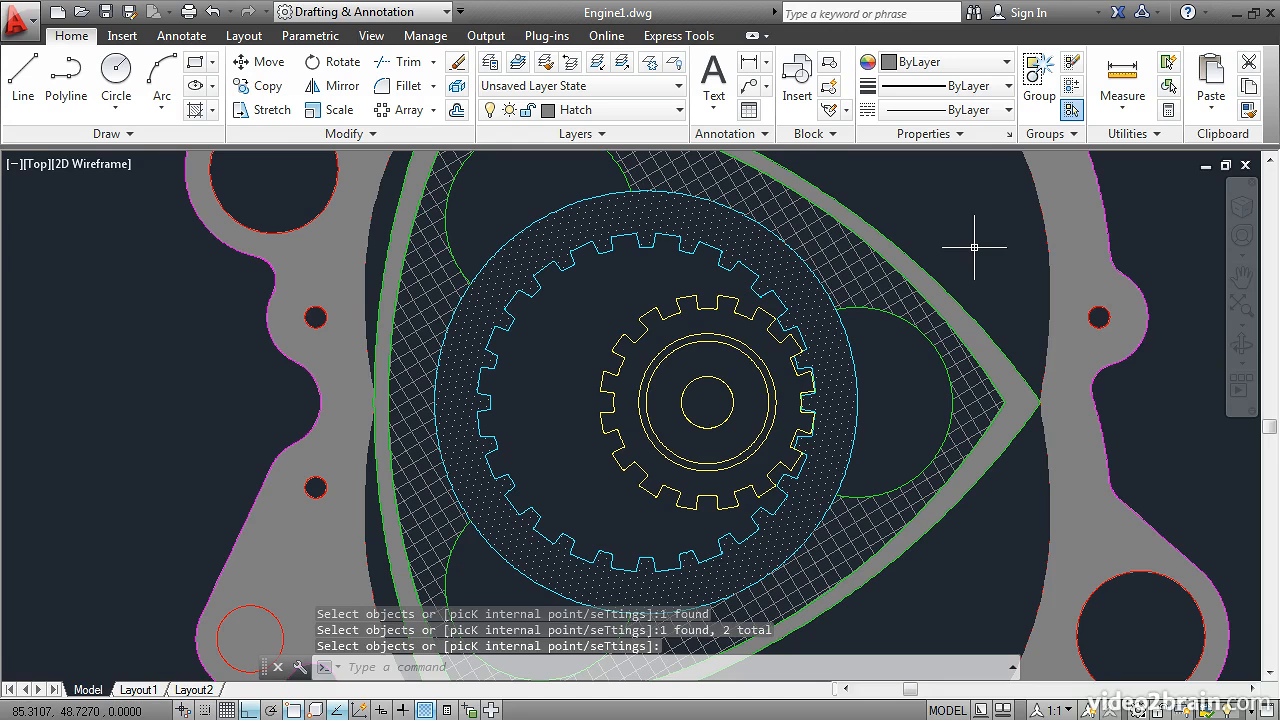